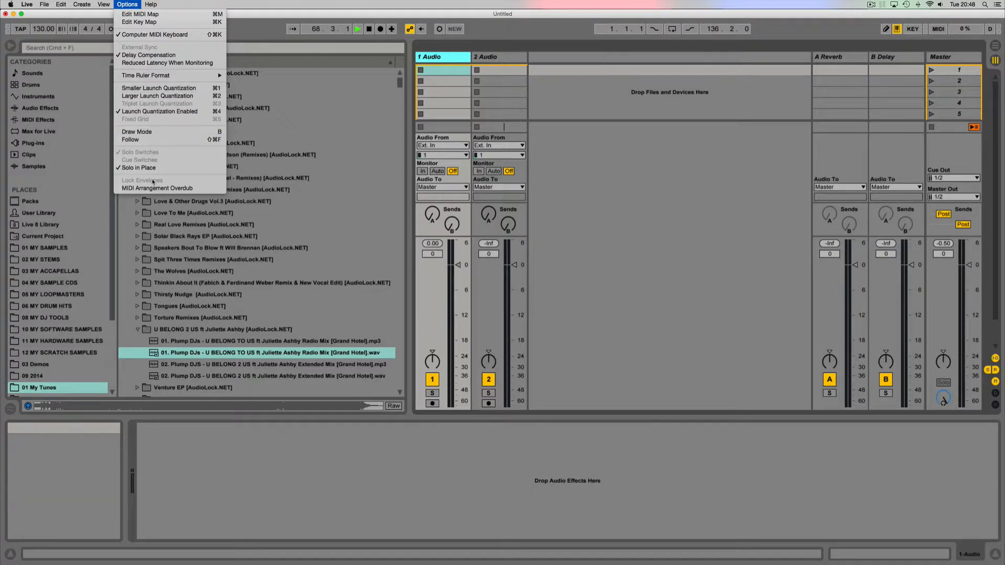
- Open the Preferences, view the Look/Feel and Audio pages, and check the audio output device choices
{"action": "mouse_move", "coordinate": [28, 8]}
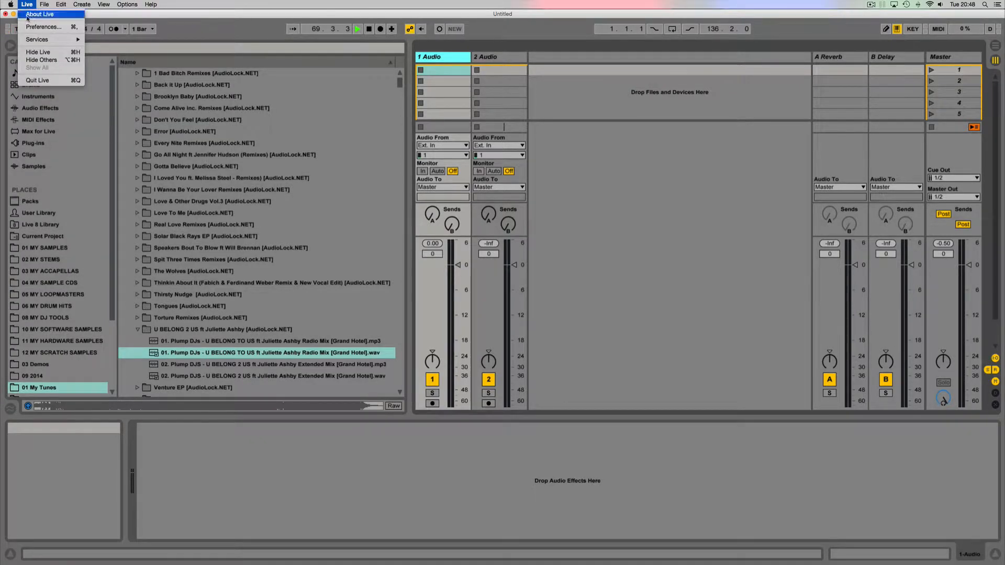
{"action": "left_click", "coordinate": [41, 27]}
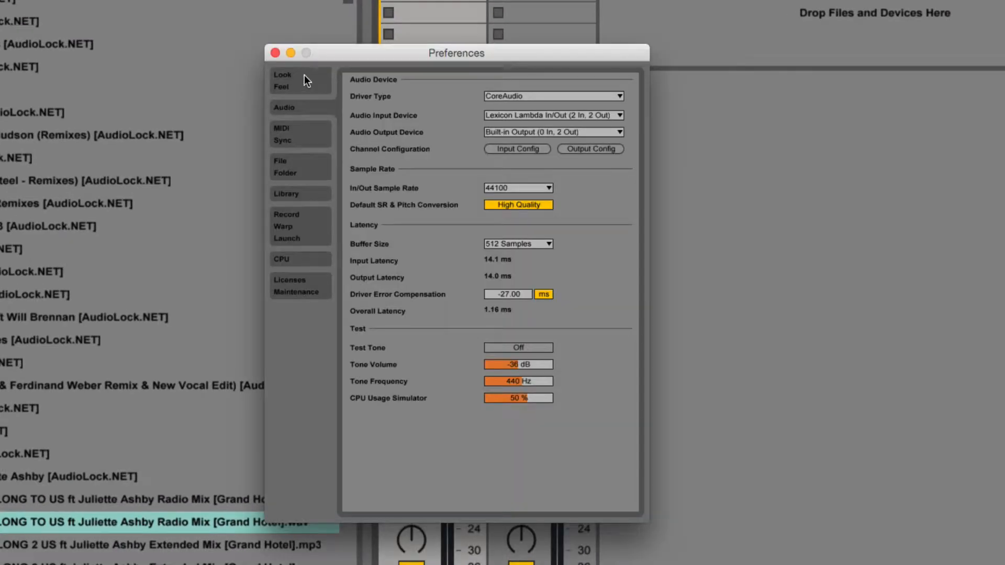
{"action": "left_click", "coordinate": [304, 76]}
{"action": "left_click", "coordinate": [297, 106]}
{"action": "left_click", "coordinate": [610, 132]}
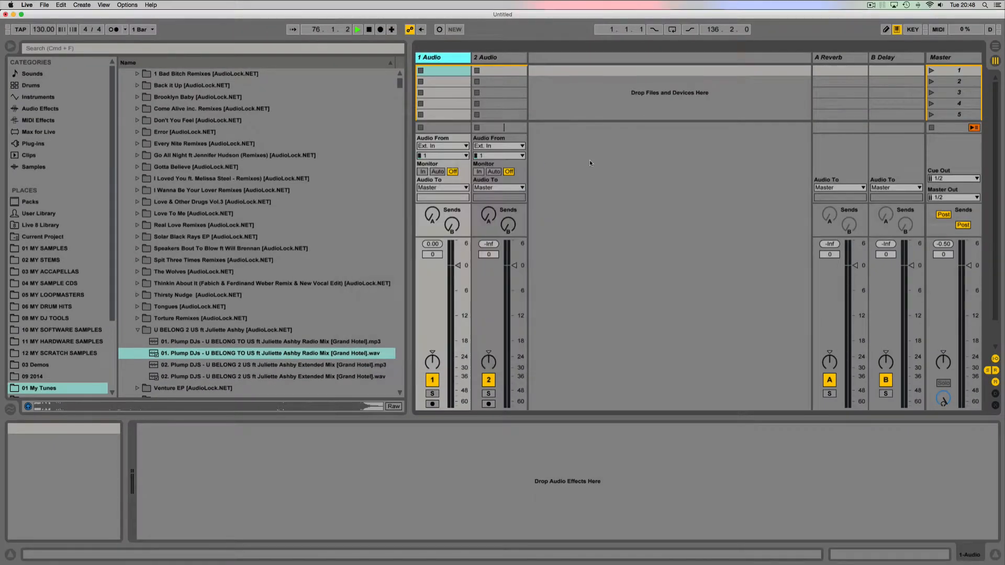
{"action": "right_click", "coordinate": [433, 58]}
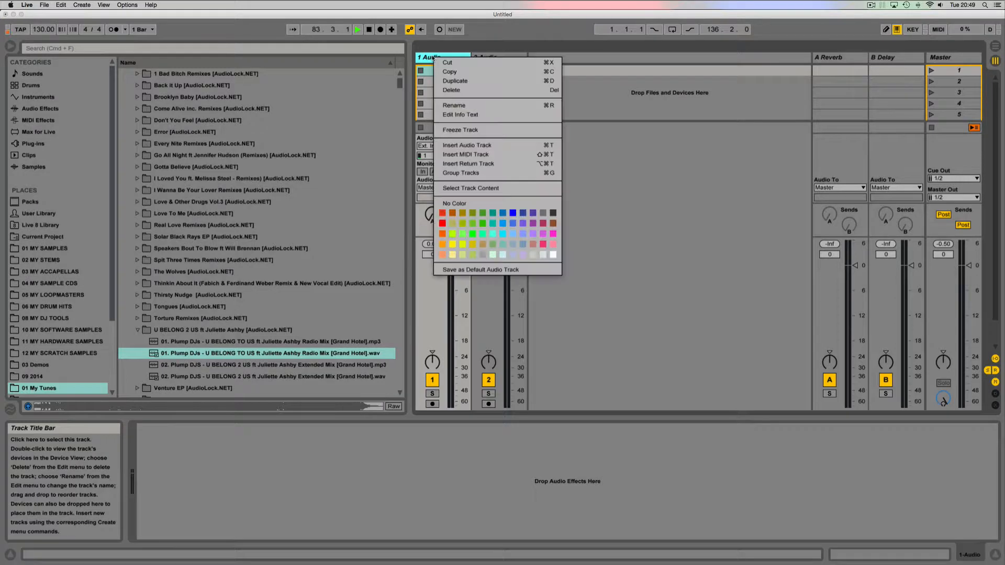
{"action": "left_click", "coordinate": [472, 51]}
{"action": "left_click", "coordinate": [487, 57]}
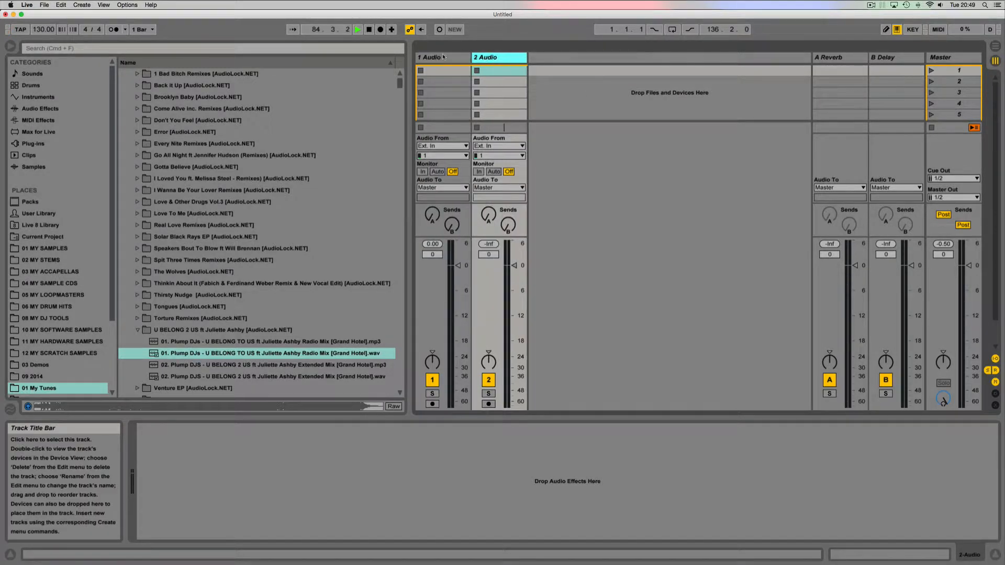
{"action": "left_click", "coordinate": [442, 56]}
{"action": "left_click", "coordinate": [487, 58]}
- Rename the first audio track as Deck, keeping its automatic track number
{"action": "right_click", "coordinate": [448, 58]}
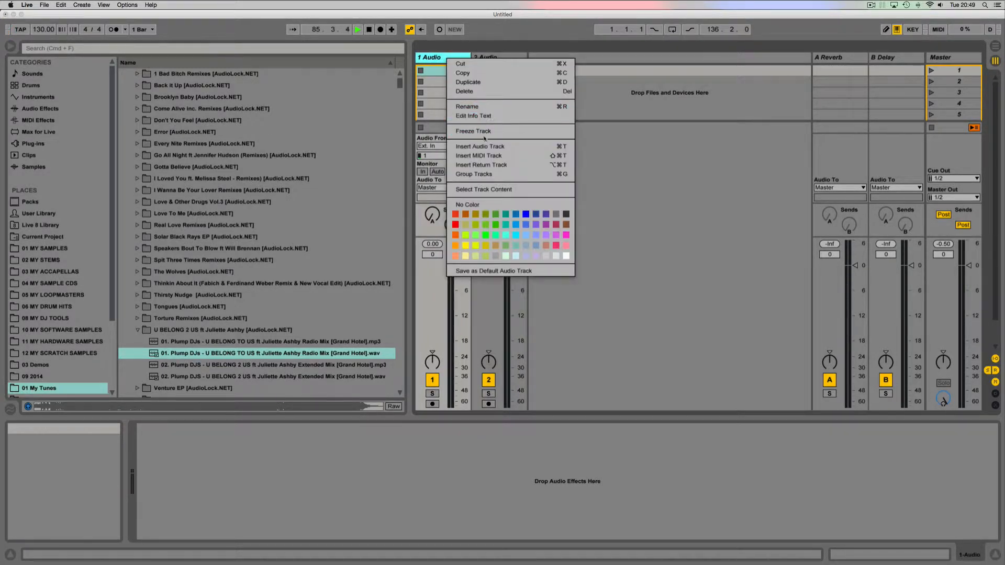
{"action": "left_click", "coordinate": [482, 107]}
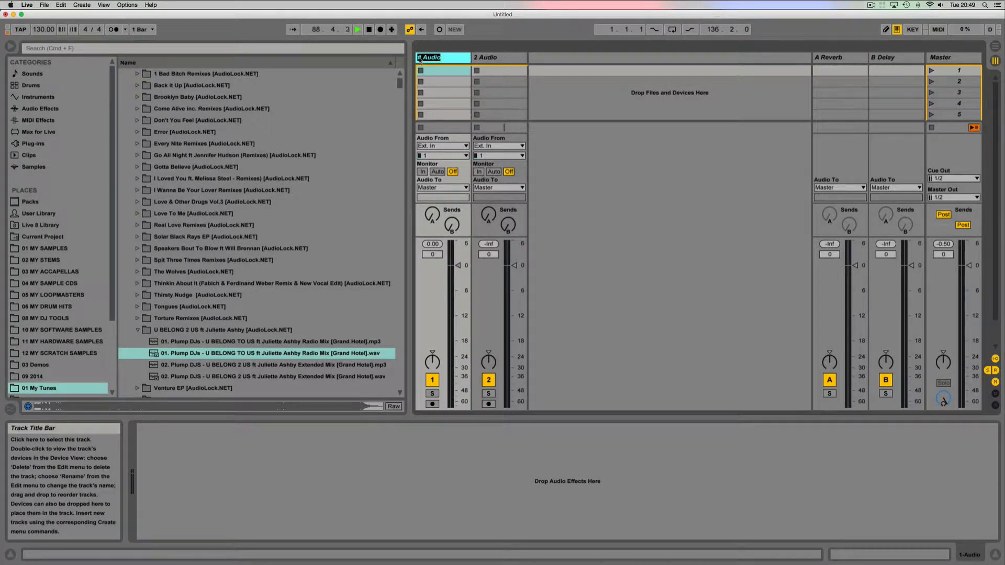
{"action": "left_click", "coordinate": [446, 62]}
{"action": "key", "text": "BackSpace"}
{"action": "key", "text": "BackSpace"}
{"action": "key", "text": "BackSpace"}
{"action": "key", "text": "BackSpace"}
{"action": "key", "text": "BackSpace"}
{"action": "type", "text": "Deck"}
{"action": "key", "text": "Return"}
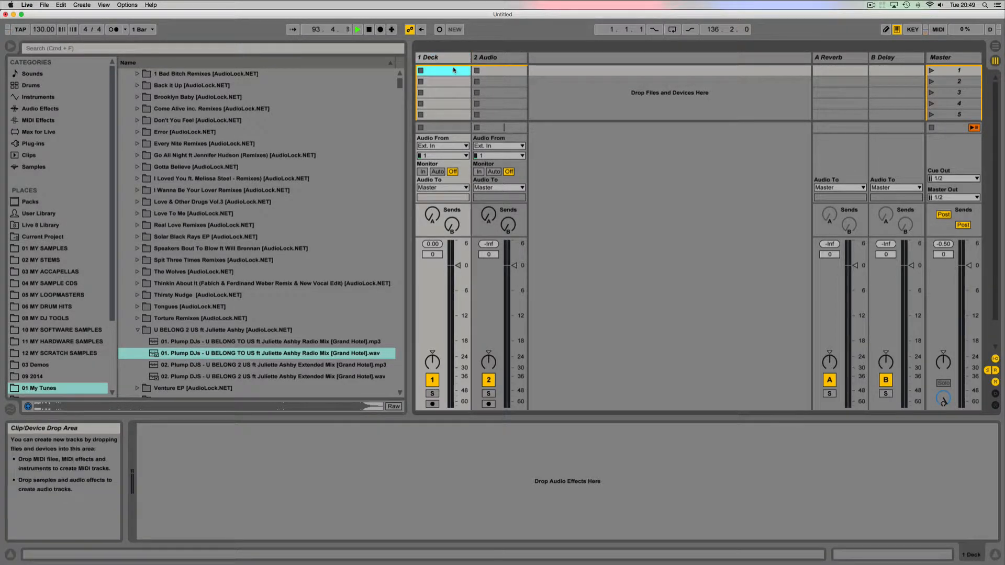
- Rename the second audio track as Deck, keeping its automatic track number
{"action": "left_click", "coordinate": [497, 59]}
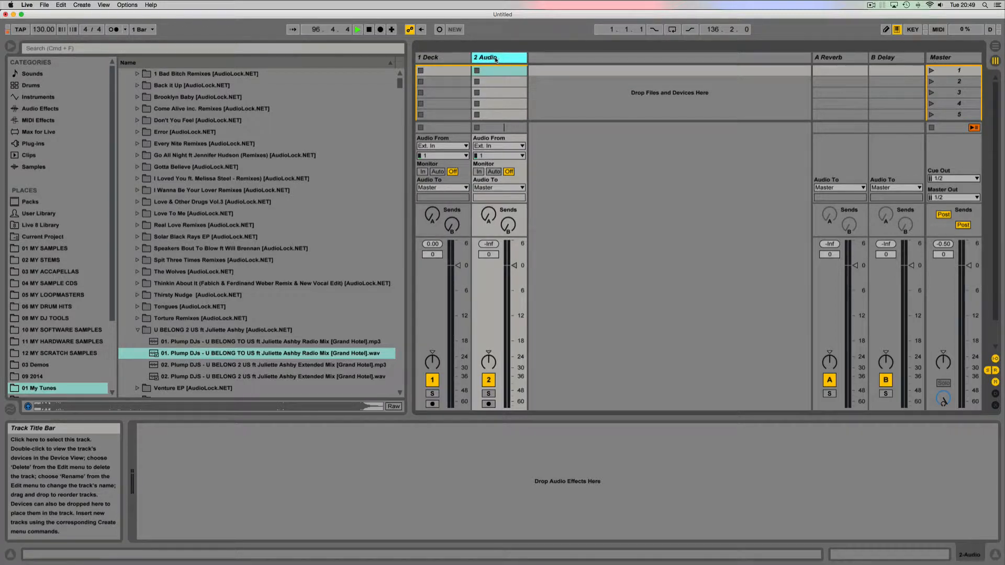
{"action": "key", "text": "super+r"}
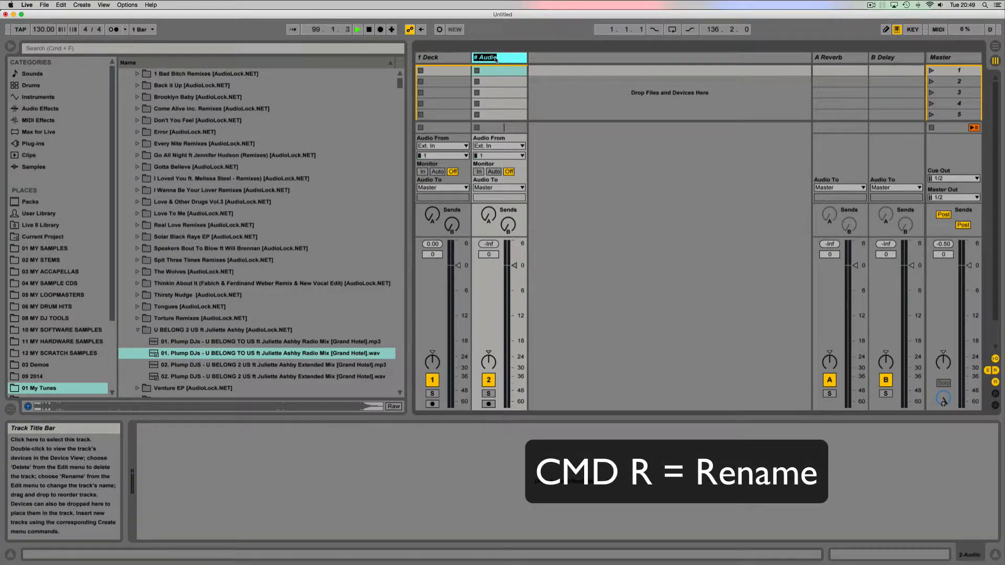
{"action": "left_click", "coordinate": [503, 60]}
{"action": "key", "text": "BackSpace"}
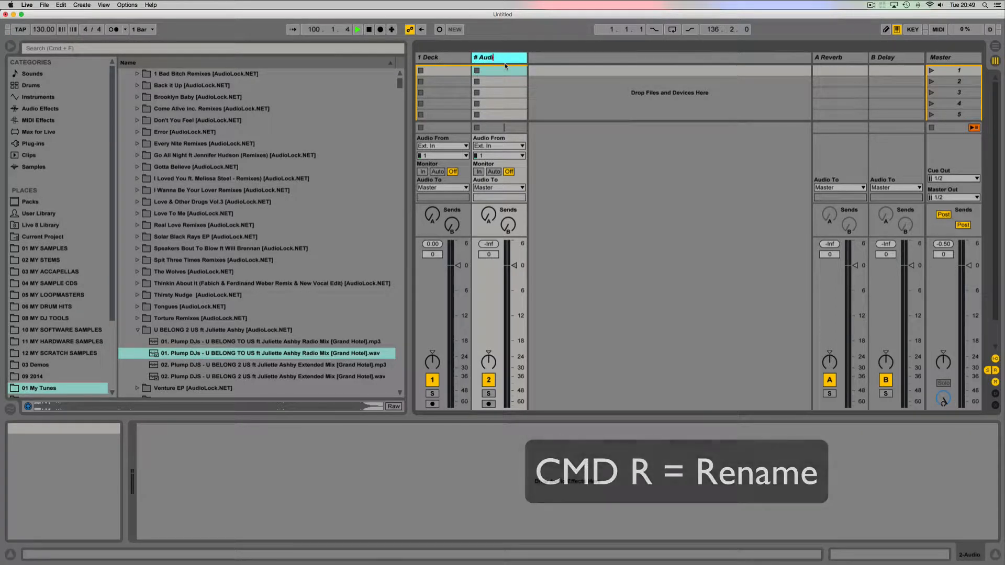
{"action": "key", "text": "BackSpace"}
{"action": "key", "text": "BackSpace"}
{"action": "key", "text": "BackSpace"}
{"action": "key", "text": "BackSpace"}
{"action": "key", "text": "BackSpace"}
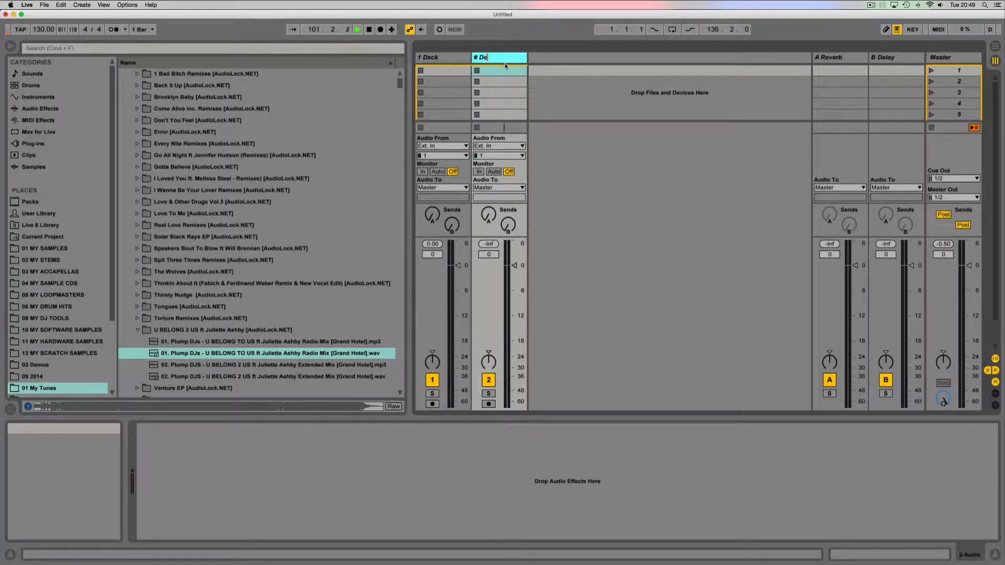
{"action": "type", "text": "Deck"}
{"action": "key", "text": "Return"}
- Move the first Deck track behind the second one so the two tracks swap order
{"action": "left_click_drag", "start_coordinate": [442, 58], "coordinate": [539, 62]}
{"action": "left_click_drag", "start_coordinate": [443, 58], "coordinate": [476, 57]}
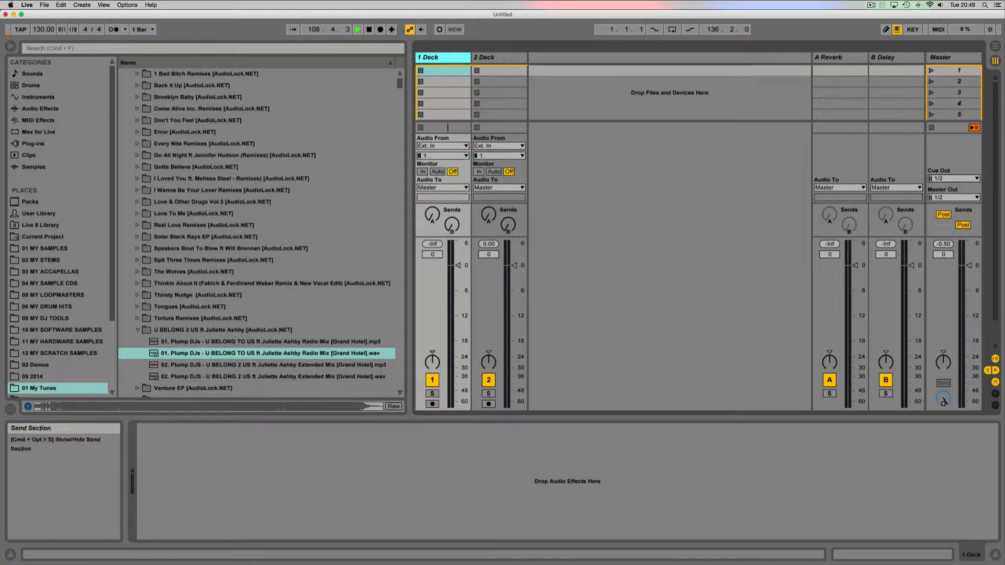
- Hide the mixer's sends, return tracks and In/Out sections, leaving the two decks and the master
{"action": "left_click", "coordinate": [987, 370]}
{"action": "left_click", "coordinate": [995, 371]}
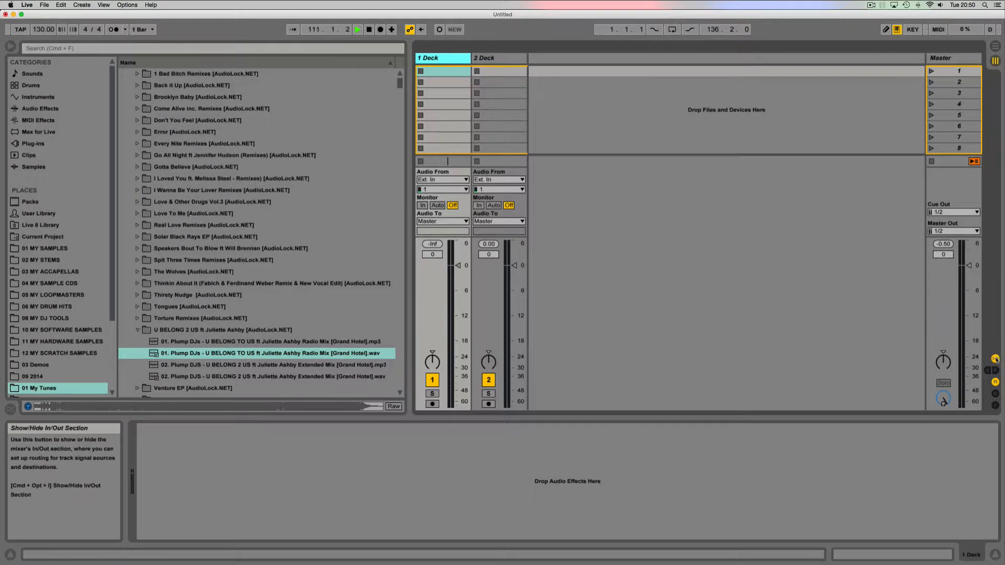
{"action": "left_click", "coordinate": [995, 359]}
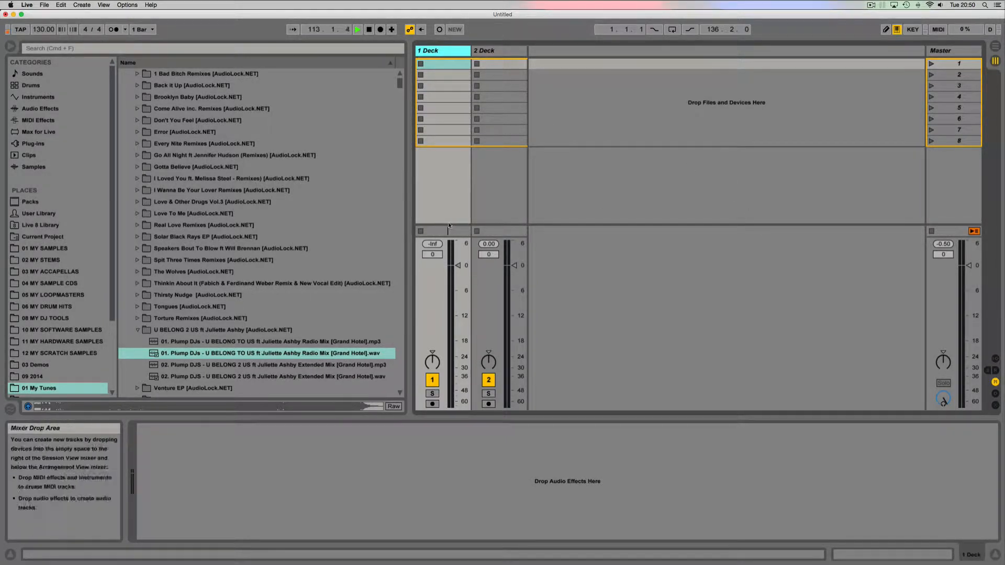
{"action": "mouse_move", "coordinate": [451, 238]}
{"action": "left_mouse_down"}
{"action": "mouse_move", "coordinate": [455, 356]}
{"action": "mouse_move", "coordinate": [460, 230]}
{"action": "left_mouse_up"}
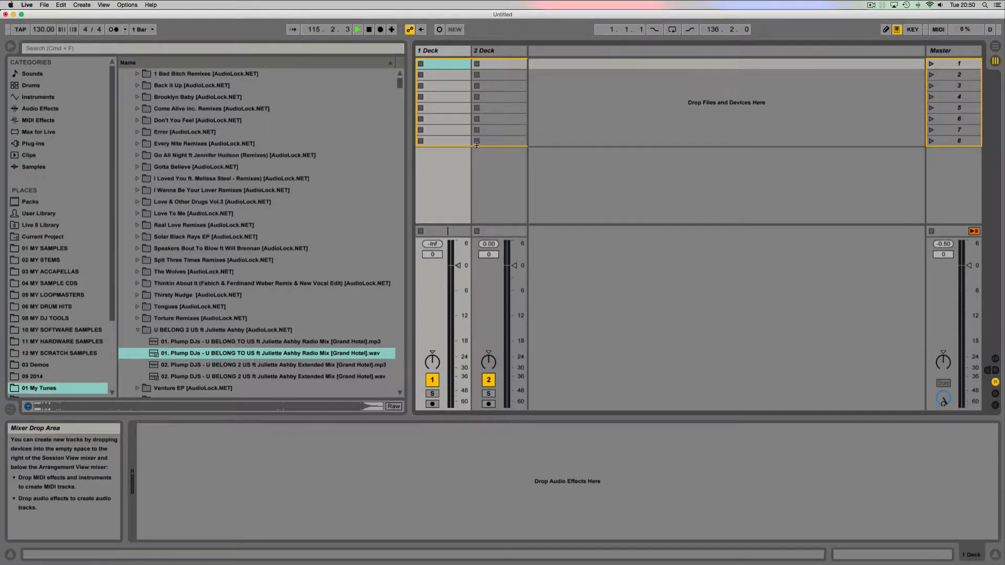
- Look over both Deck tracks and step through the first deck's clip slots, ending on its first slot
{"action": "left_click", "coordinate": [458, 52]}
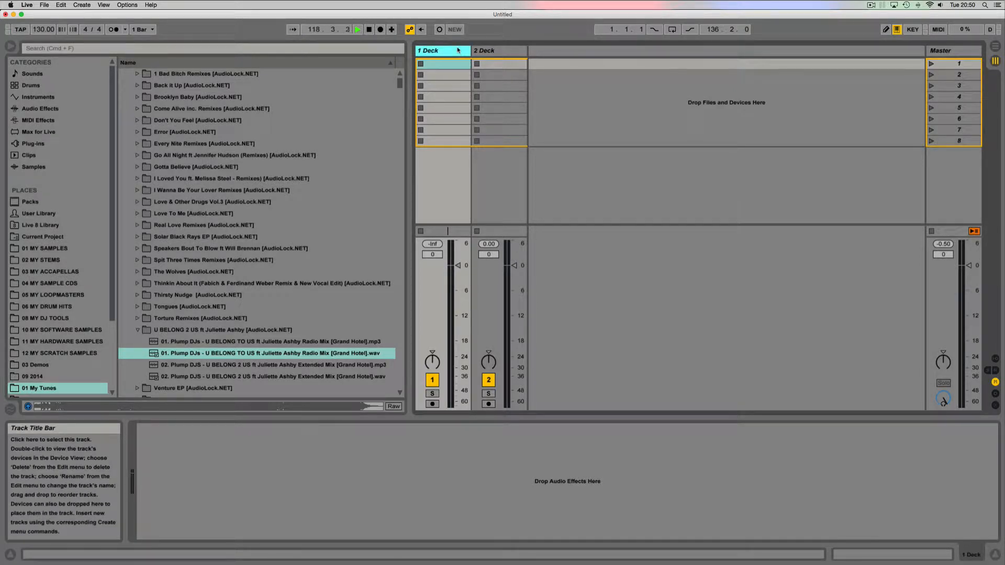
{"action": "left_click", "coordinate": [511, 52]}
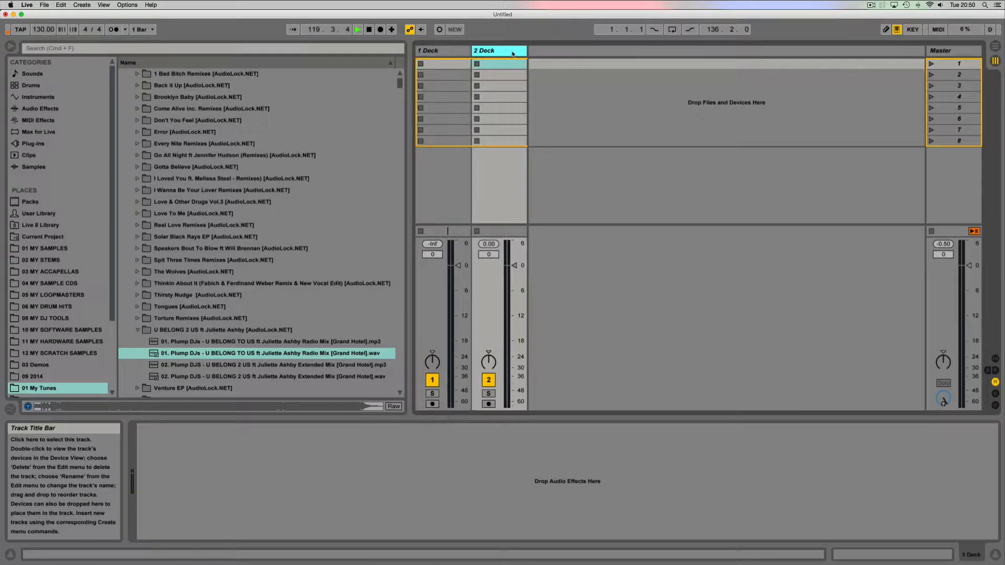
{"action": "left_click", "coordinate": [456, 50]}
{"action": "left_click", "coordinate": [447, 63]}
{"action": "left_click", "coordinate": [448, 74]}
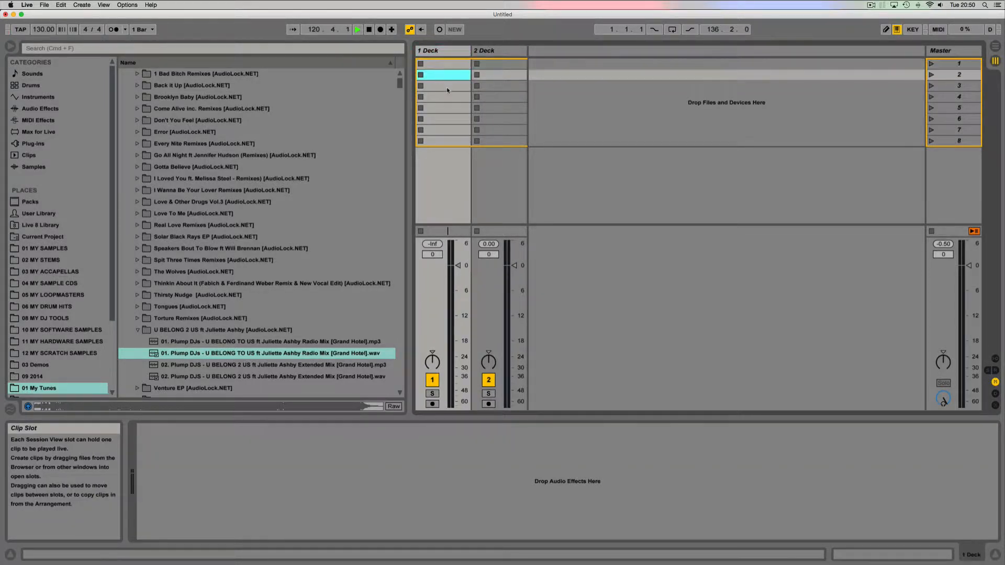
{"action": "left_click", "coordinate": [447, 87]}
{"action": "left_click", "coordinate": [447, 97]}
{"action": "left_click", "coordinate": [447, 108]}
{"action": "left_click", "coordinate": [448, 130]}
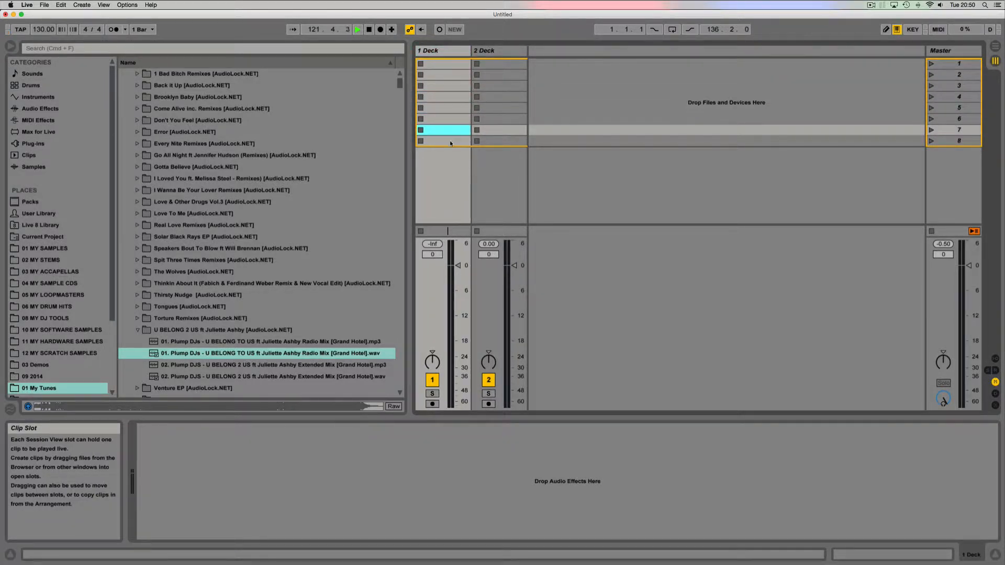
{"action": "left_click", "coordinate": [453, 64]}
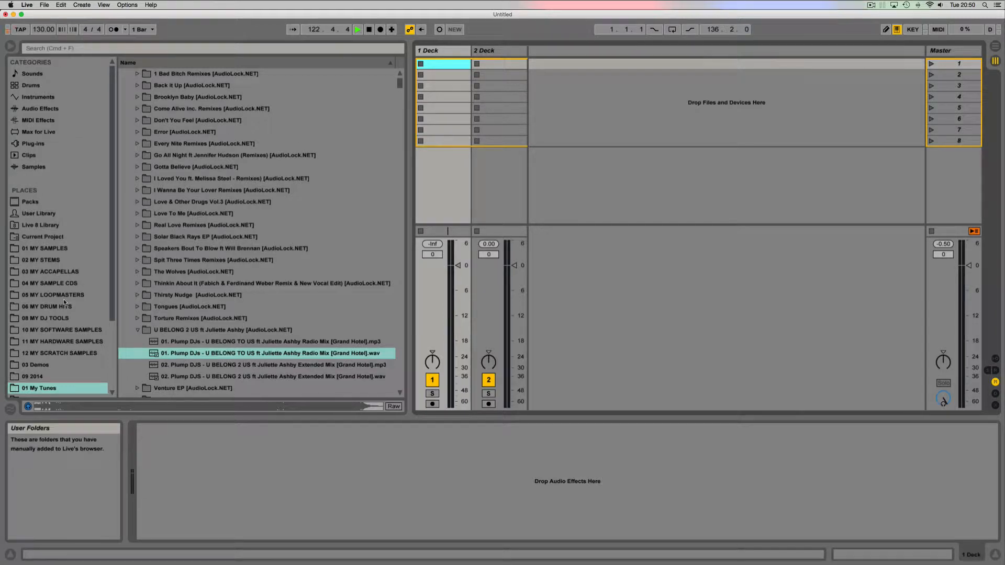
- Hide the browser and show it again, and open the Add Folder dialog for Places without adding a folder
{"action": "scroll", "coordinate": [37, 362], "scroll_direction": "down", "scroll_amount": 4}
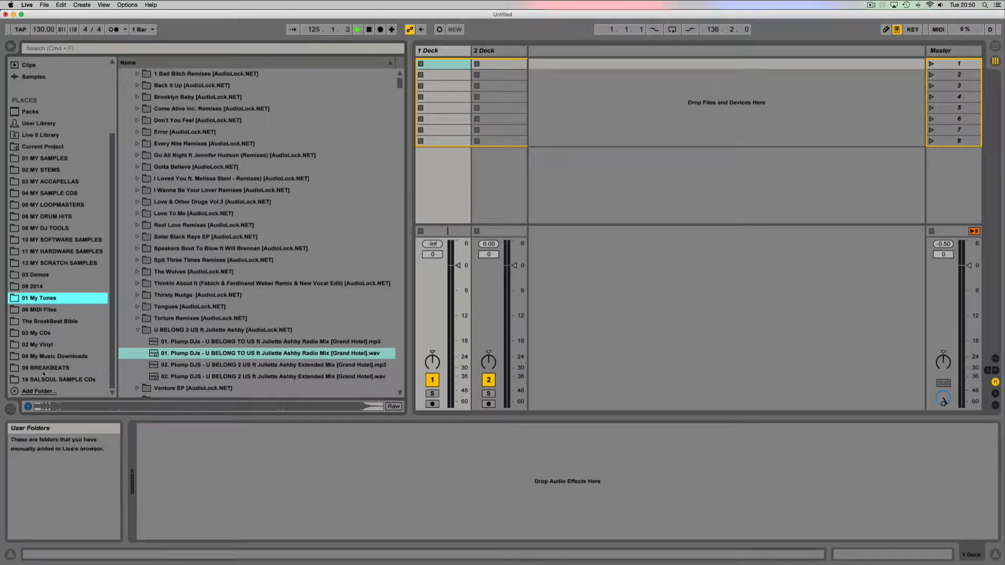
{"action": "left_click", "coordinate": [11, 47]}
{"action": "left_click", "coordinate": [10, 47]}
{"action": "left_click", "coordinate": [10, 48]}
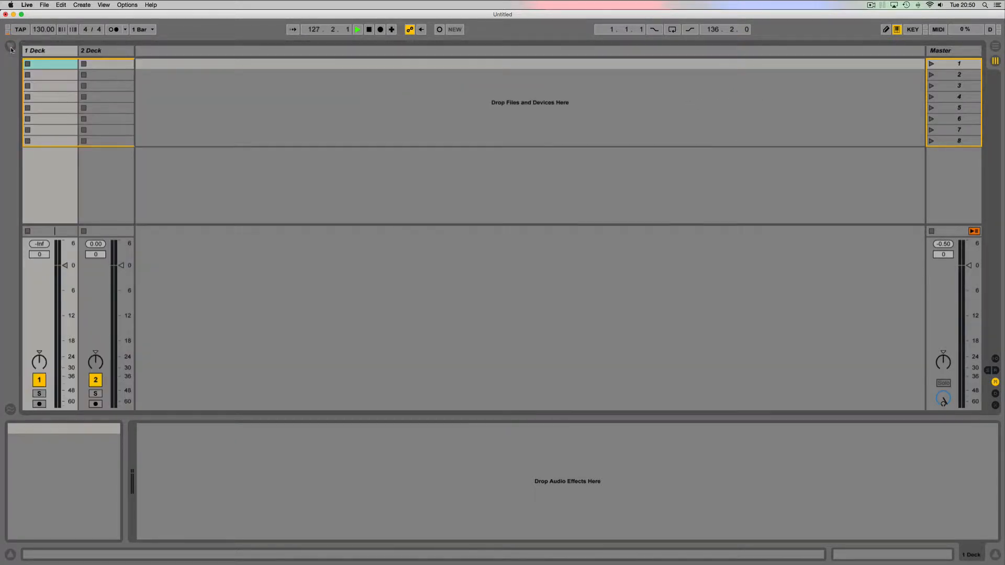
{"action": "left_click", "coordinate": [11, 47]}
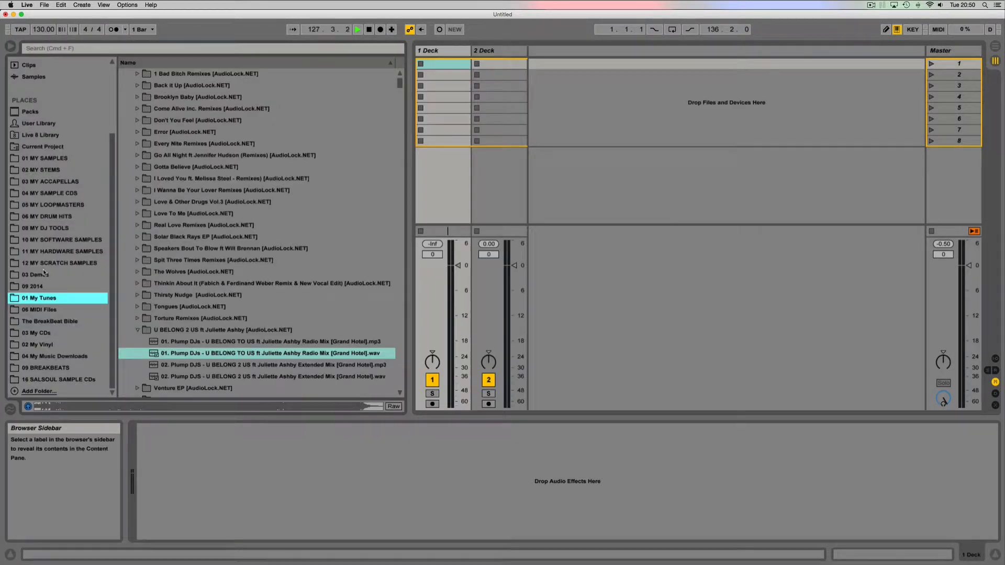
{"action": "left_click", "coordinate": [32, 392]}
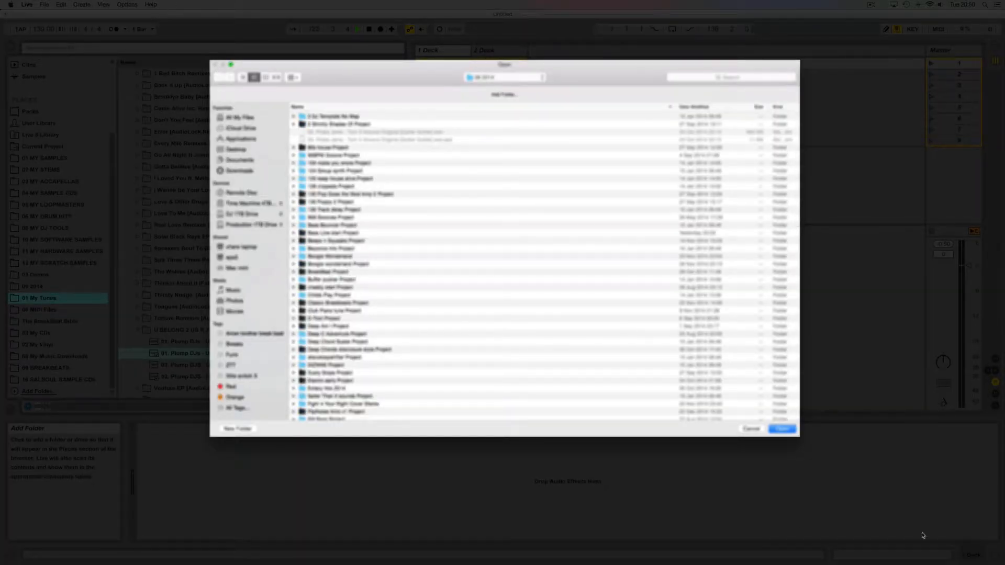
{"action": "left_click", "coordinate": [751, 429]}
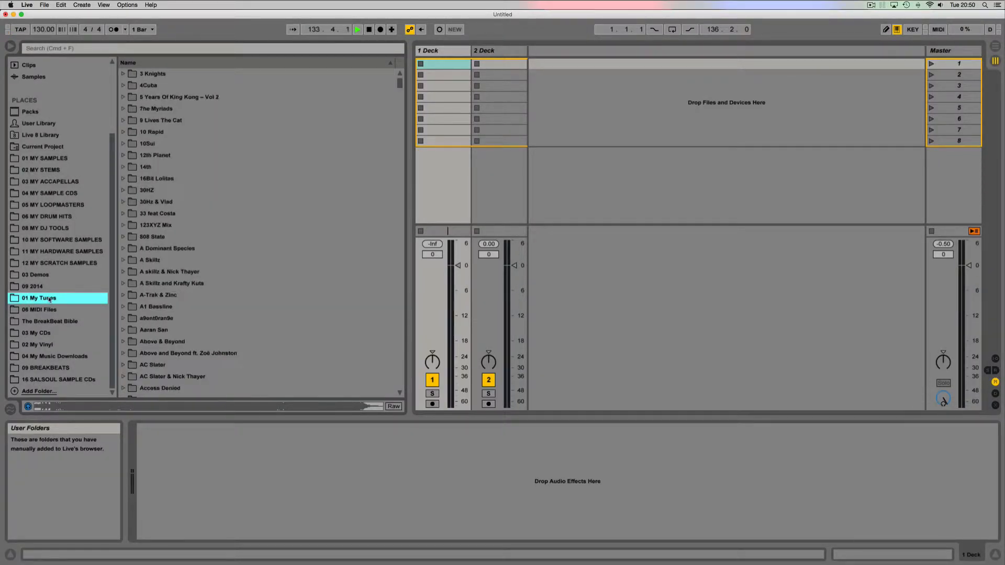
- In the 01 My Tunes folder, expand 00 New Tunes To File and its Dec 14 subfolder
{"action": "scroll", "coordinate": [184, 180], "scroll_direction": "up", "scroll_amount": 3}
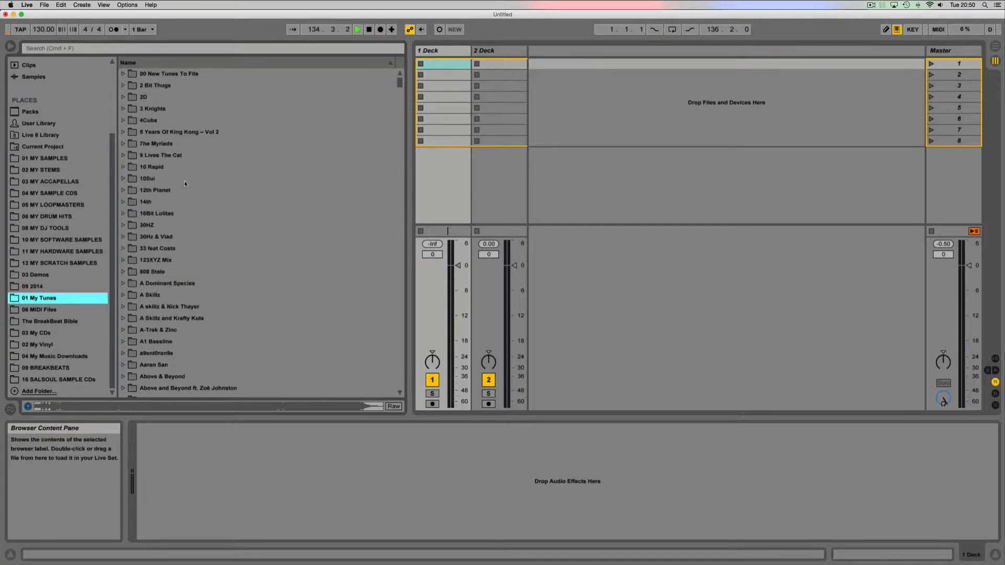
{"action": "left_click", "coordinate": [154, 75]}
{"action": "double_click", "coordinate": [153, 76]}
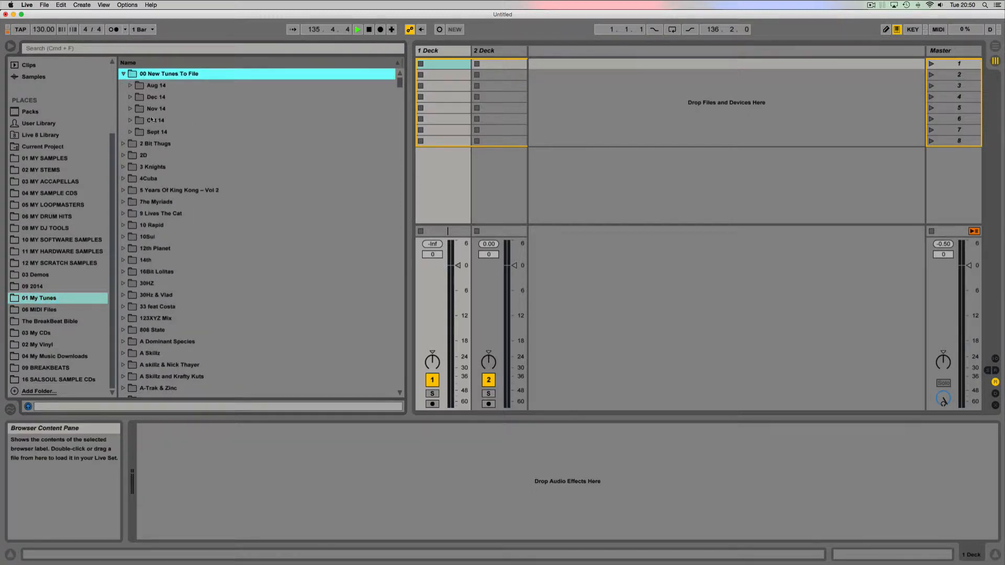
{"action": "double_click", "coordinate": [152, 97]}
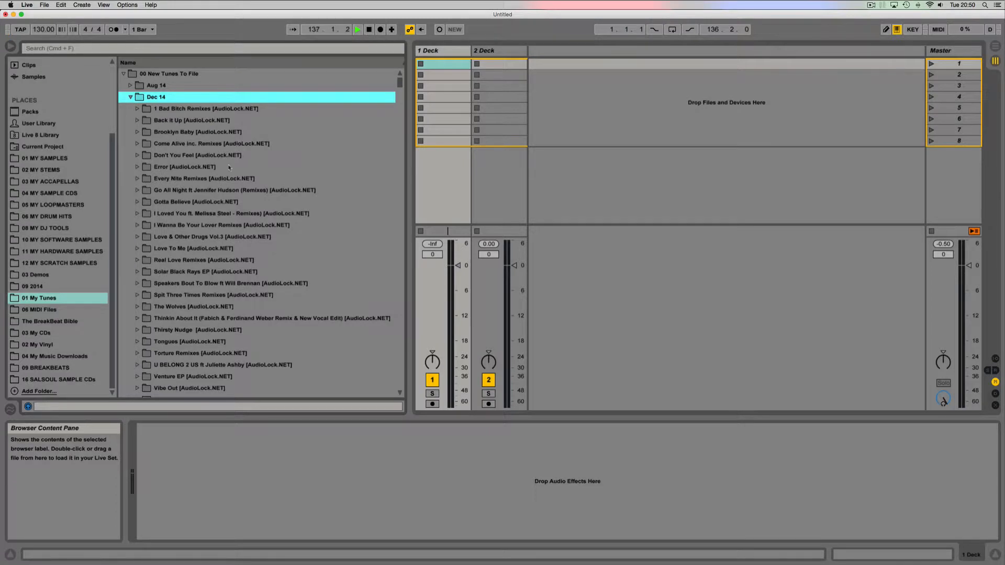
- Expand the Vibe Out folder inside Dec 14 to see its tracks, and collapse it again
{"action": "scroll", "coordinate": [196, 264], "scroll_direction": "down", "scroll_amount": 6}
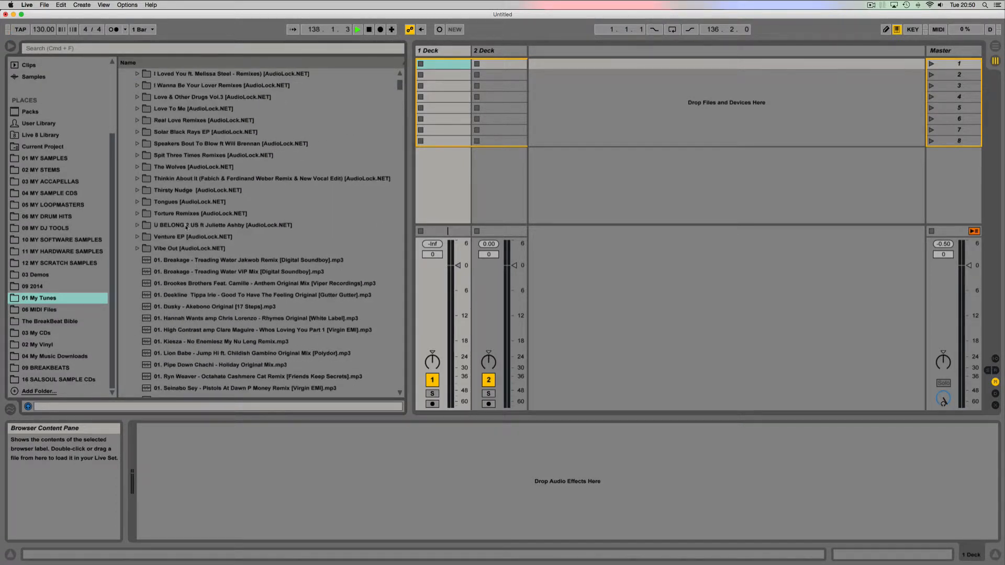
{"action": "left_click", "coordinate": [138, 250]}
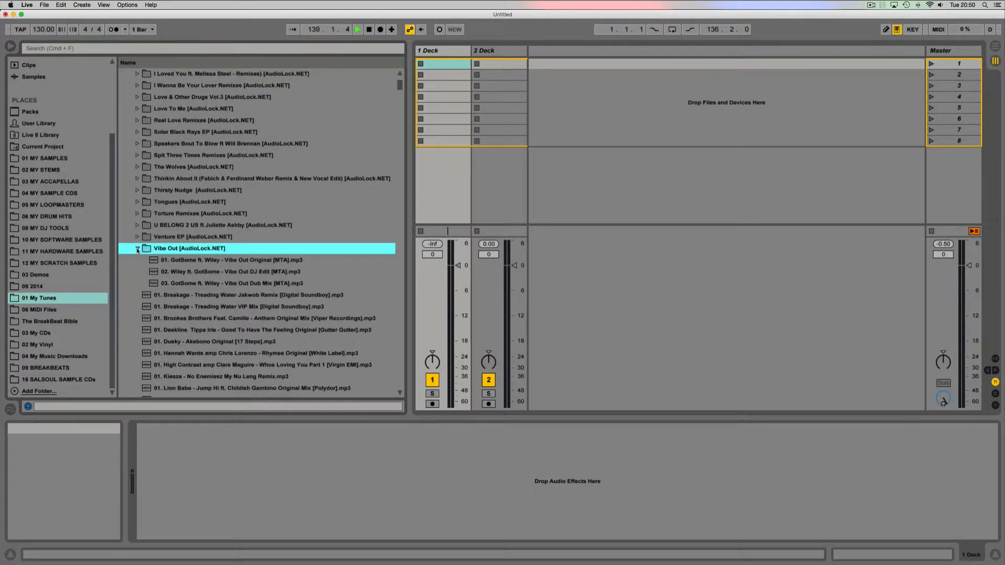
{"action": "left_click", "coordinate": [138, 248]}
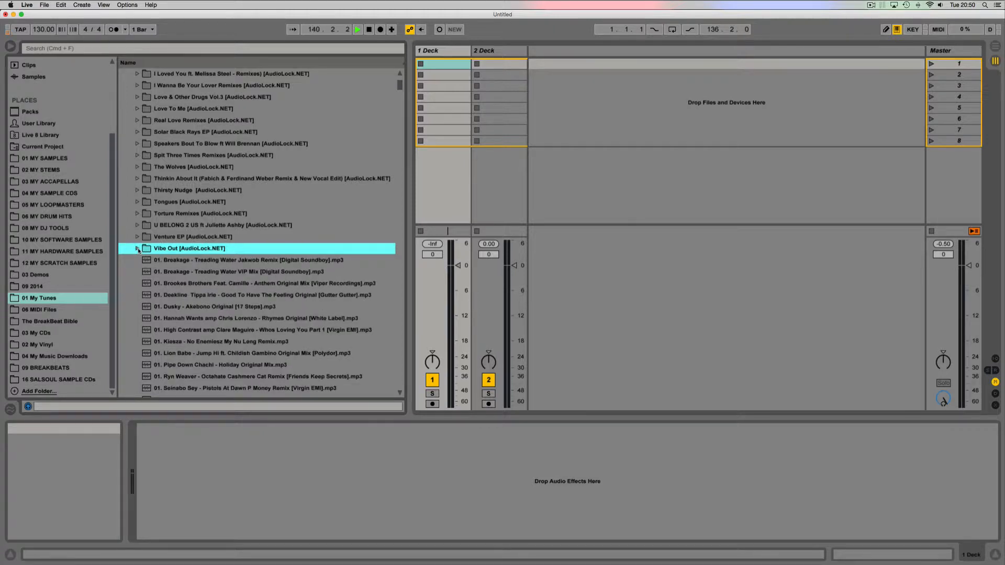
- Expand the U BELONG 2 US ft Juliette Ashby folder and select the Plump DJS Extended Mix WAV file
{"action": "scroll", "coordinate": [202, 290], "scroll_direction": "down", "scroll_amount": 5}
{"action": "scroll", "coordinate": [202, 289], "scroll_direction": "down", "scroll_amount": 3}
{"action": "scroll", "coordinate": [202, 289], "scroll_direction": "up", "scroll_amount": 8}
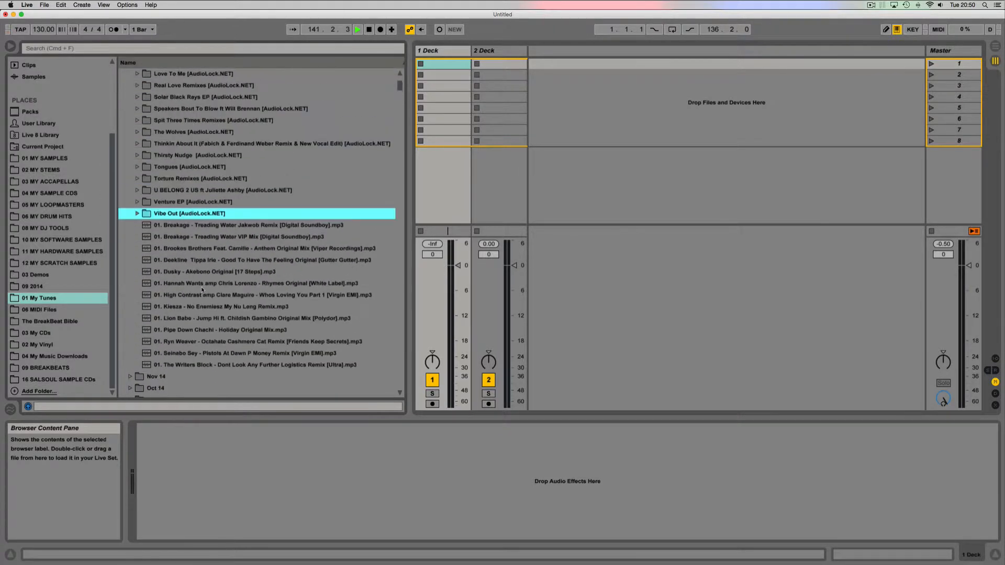
{"action": "left_click", "coordinate": [138, 237]}
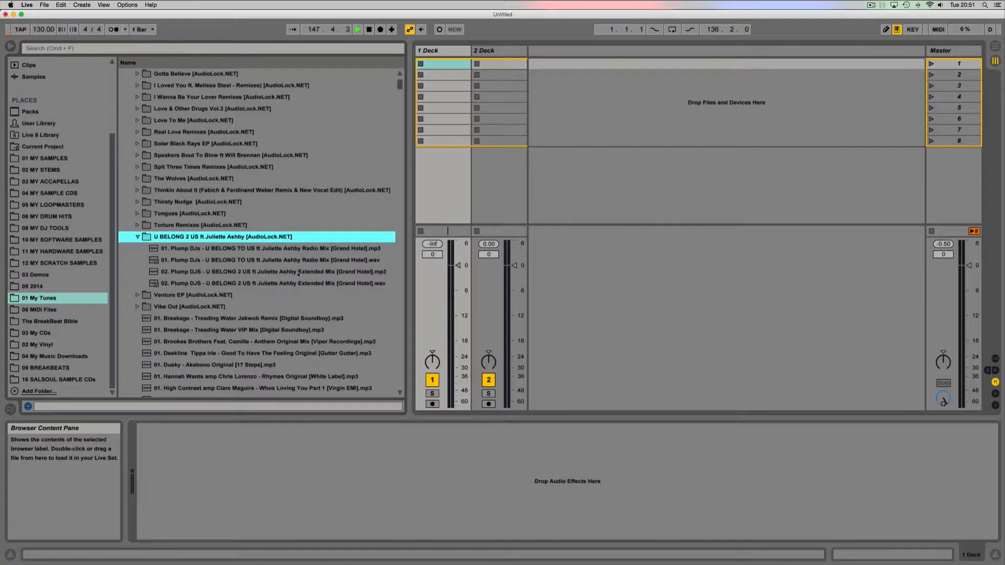
{"action": "left_click", "coordinate": [219, 284]}
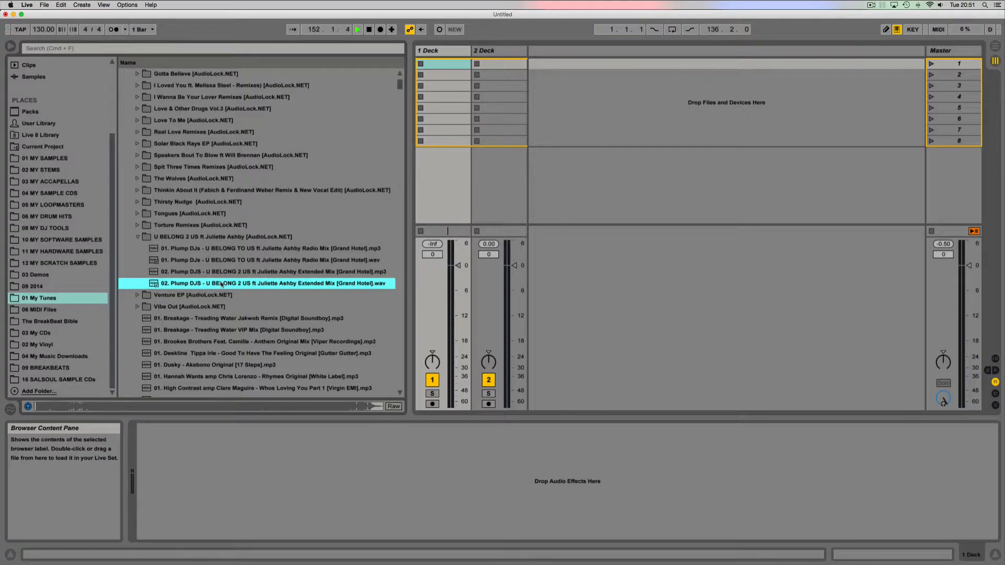
- Switch the browser's file auditioning off and on again
{"action": "left_click", "coordinate": [29, 408]}
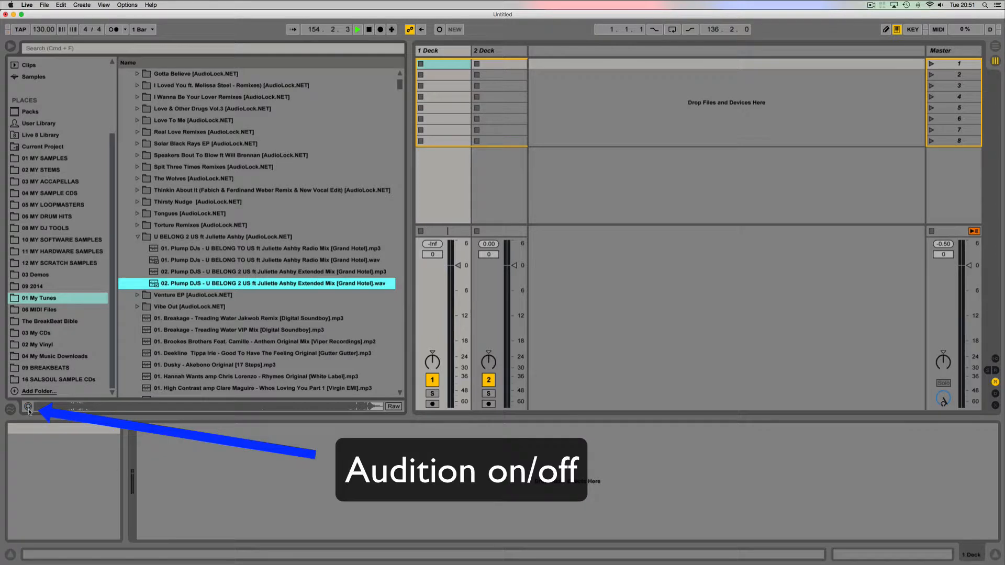
{"action": "left_click", "coordinate": [29, 408]}
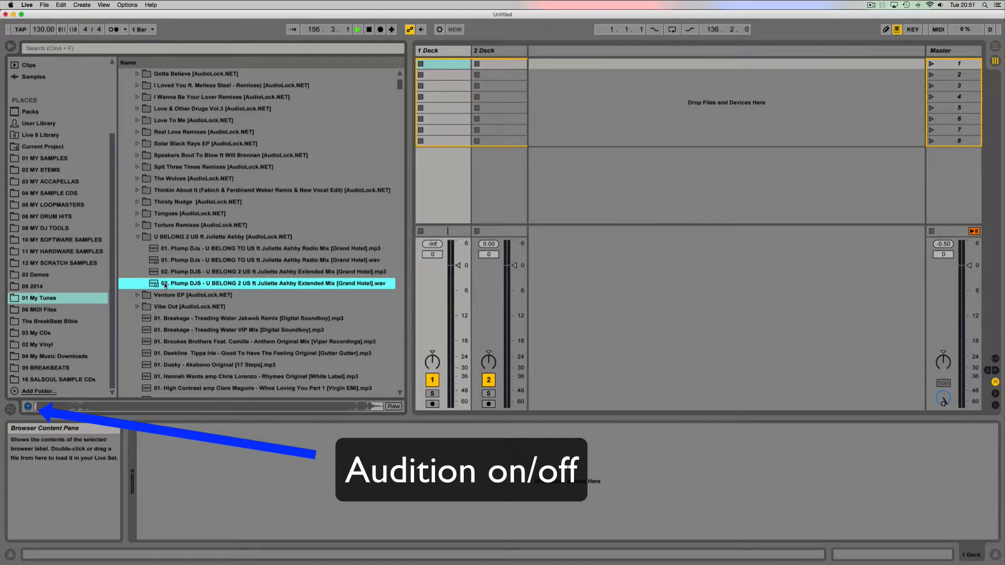
- Load the selected Plump DJS Extended Mix WAV into the first clip slot of 1 Deck and launch it
{"action": "left_click_drag", "start_coordinate": [164, 286], "coordinate": [450, 63]}
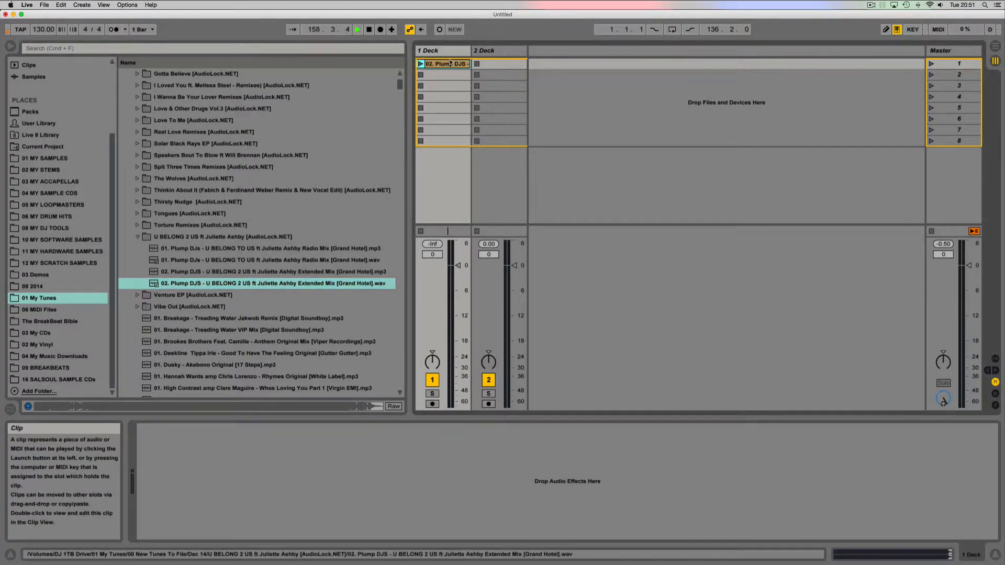
{"action": "left_click", "coordinate": [449, 51]}
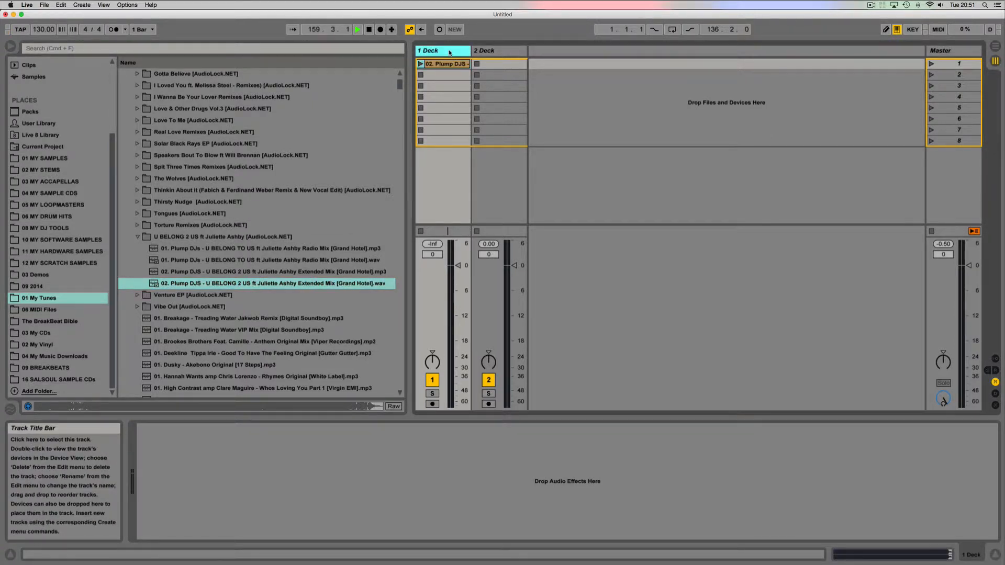
{"action": "left_click", "coordinate": [421, 64]}
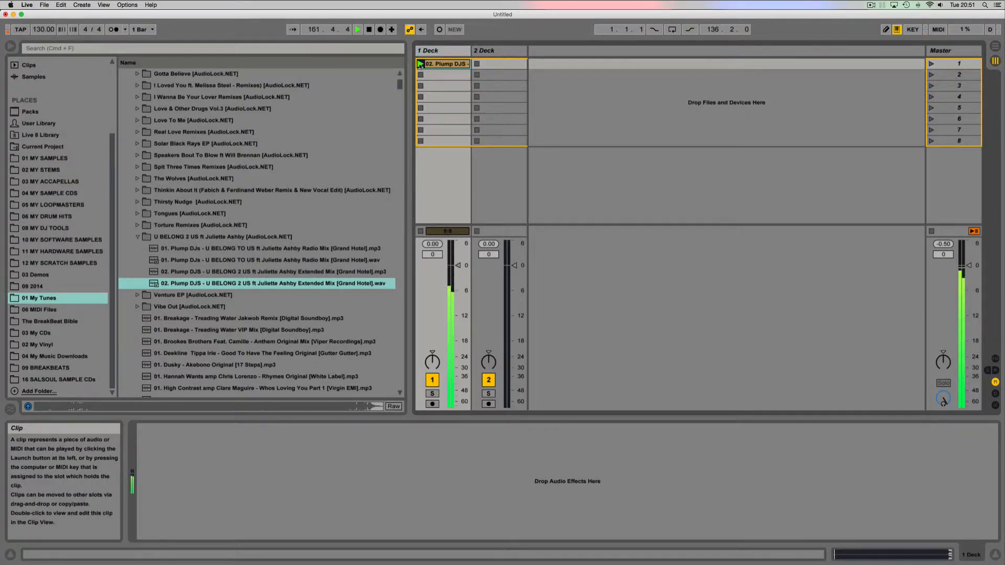
- Lower the 1 Deck track volume to -10.0 dB, briefly switching the metronome on and off to compare timing
{"action": "left_click_drag", "start_coordinate": [457, 266], "coordinate": [458, 298]}
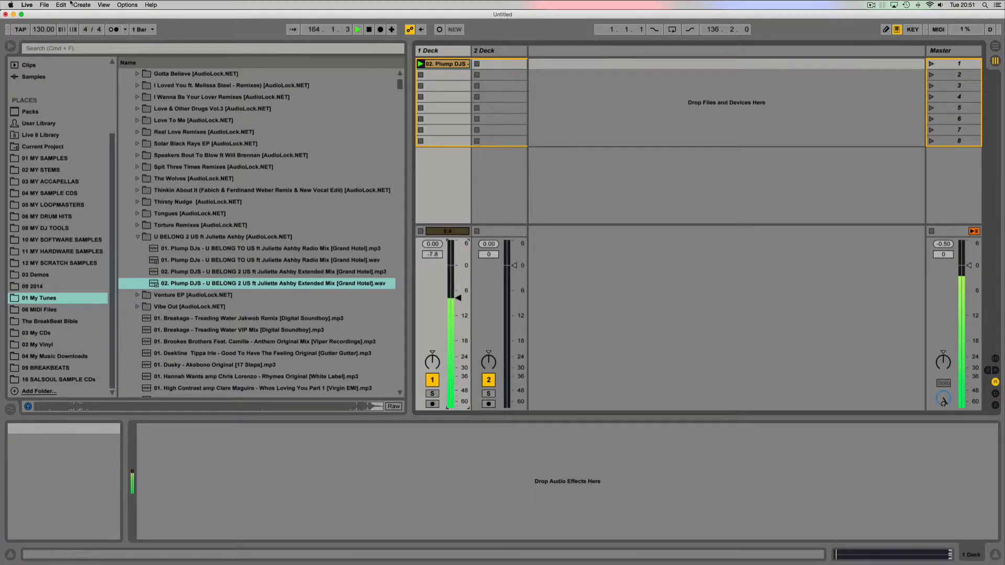
{"action": "left_click", "coordinate": [113, 30]}
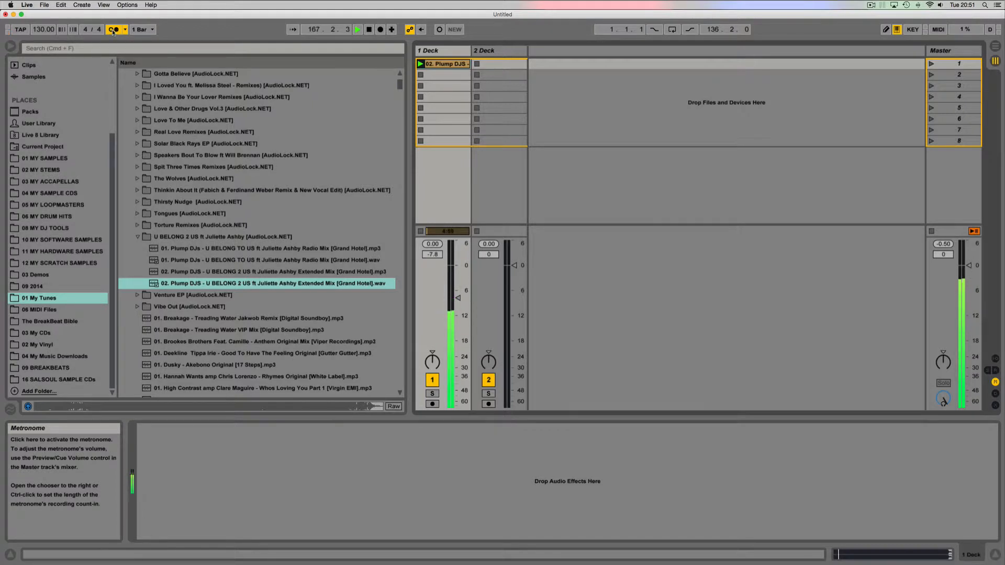
{"action": "left_click", "coordinate": [114, 30]}
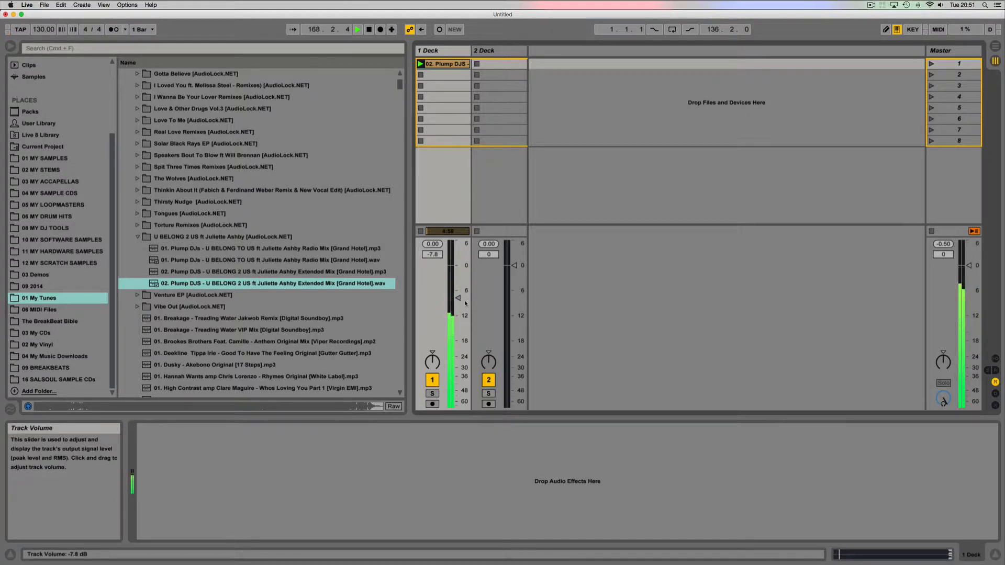
{"action": "mouse_move", "coordinate": [465, 303]}
{"action": "left_mouse_down"}
{"action": "mouse_move", "coordinate": [465, 336]}
{"action": "mouse_move", "coordinate": [465, 312]}
{"action": "left_mouse_up"}
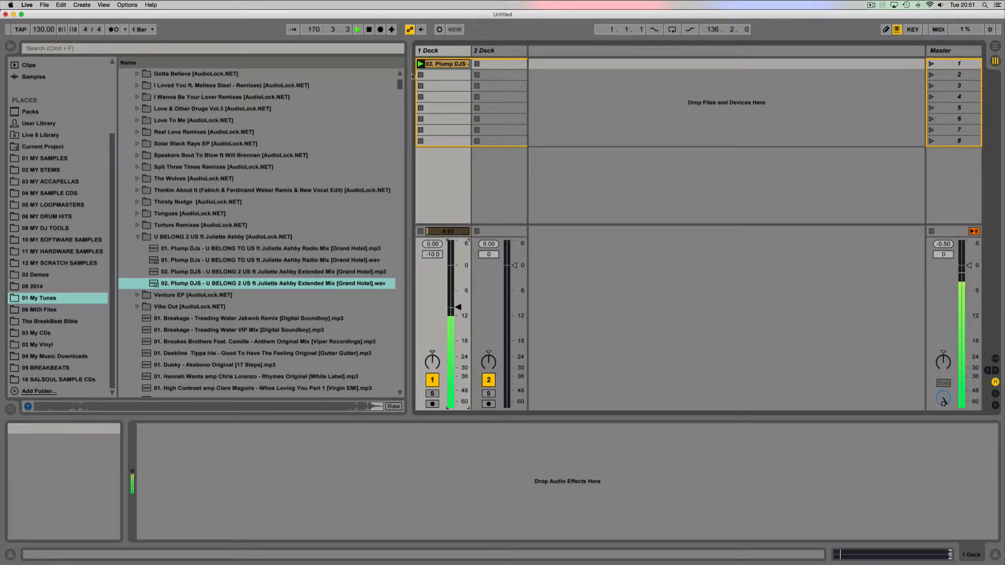
- Show the 1 Deck clip's sample settings and review the Record Warp Launch preferences without changing them
{"action": "left_click", "coordinate": [443, 63]}
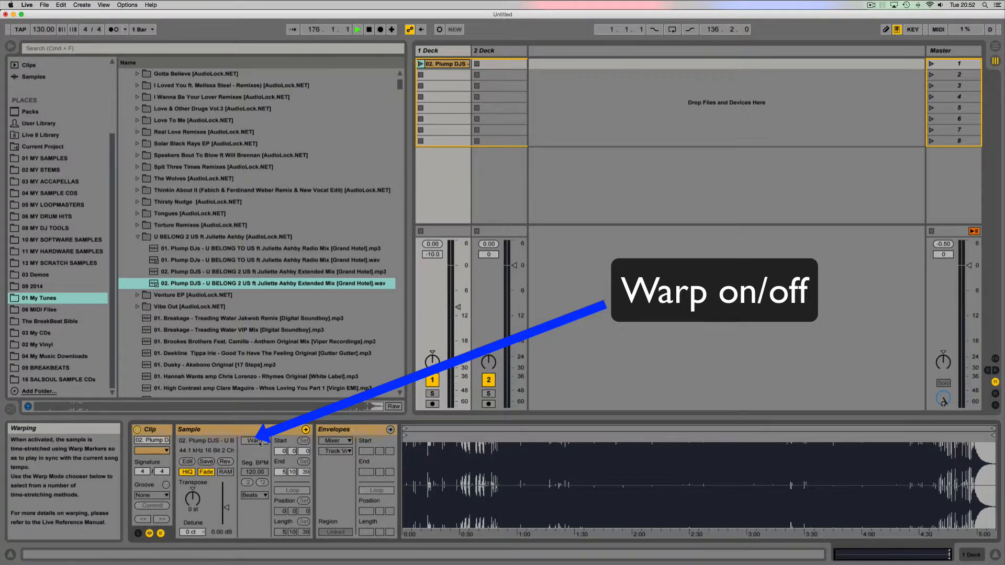
{"action": "left_click", "coordinate": [27, 5]}
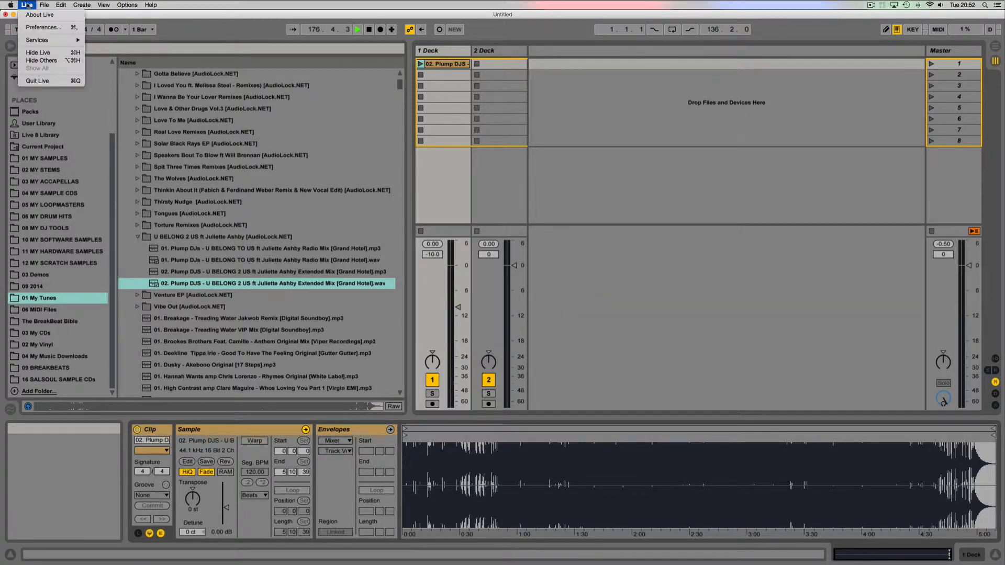
{"action": "left_click", "coordinate": [51, 32]}
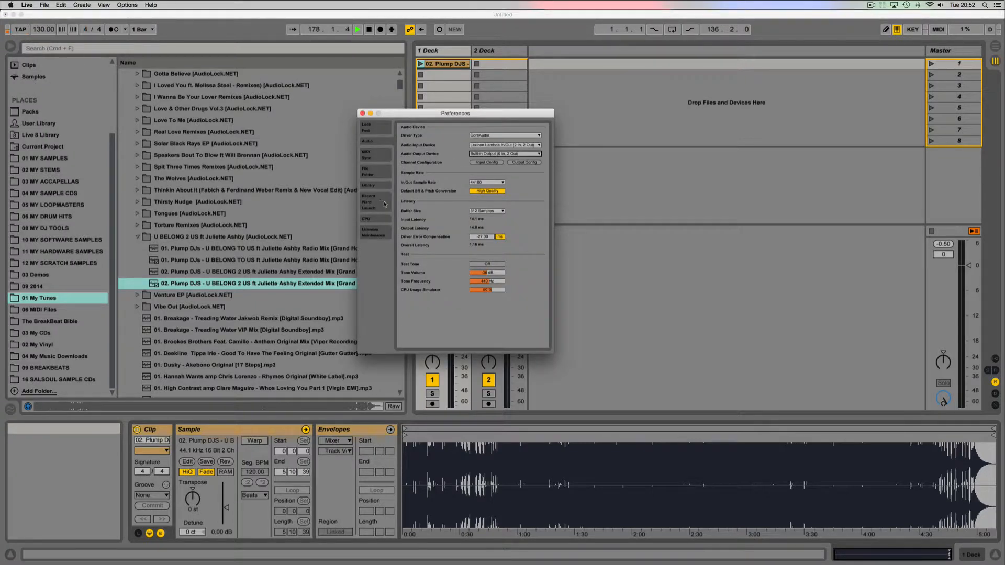
{"action": "left_click", "coordinate": [384, 204]}
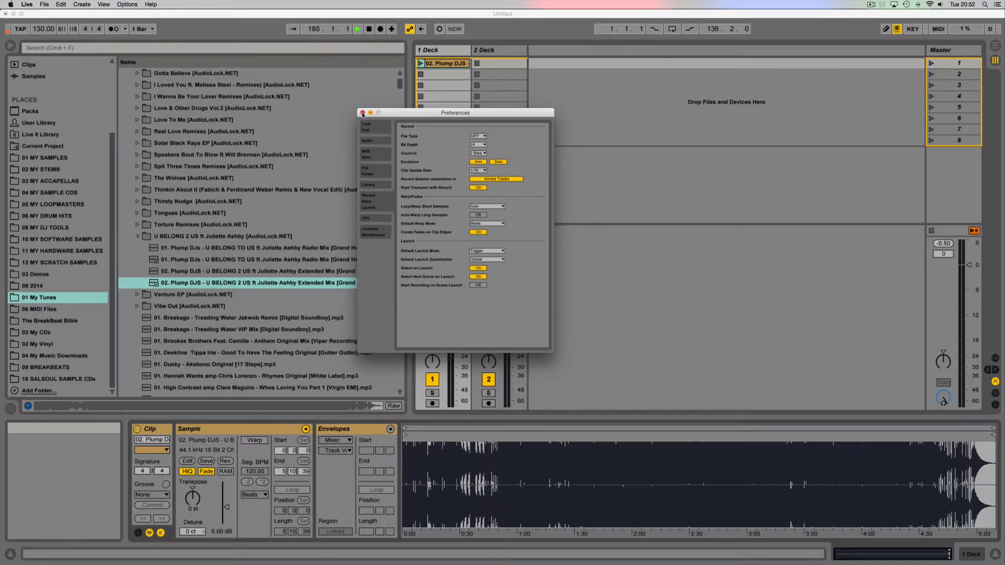
{"action": "left_click", "coordinate": [318, 46]}
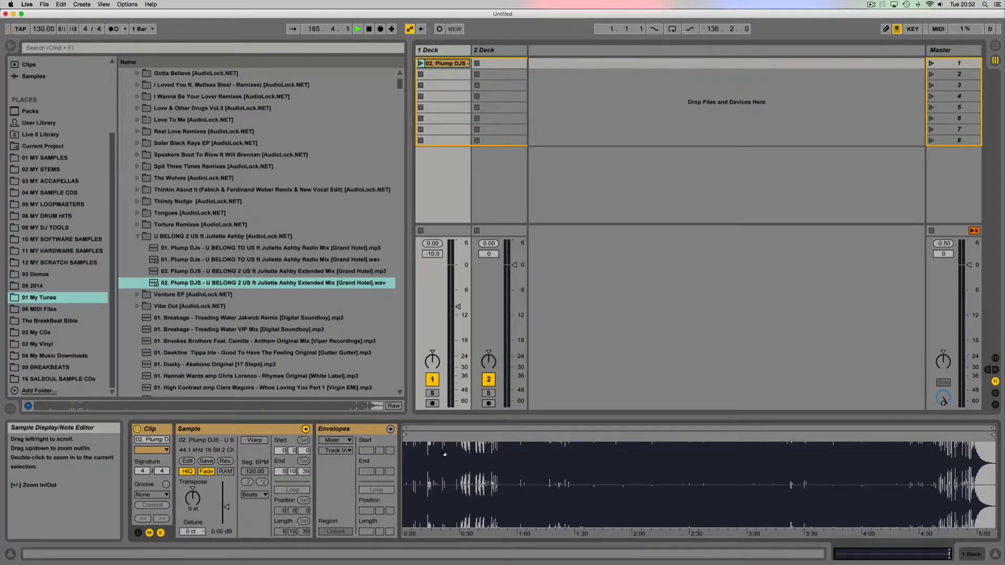
- Turn on Warp for the 1 Deck clip and audition its beginning, just before the first beat
{"action": "left_click", "coordinate": [254, 440]}
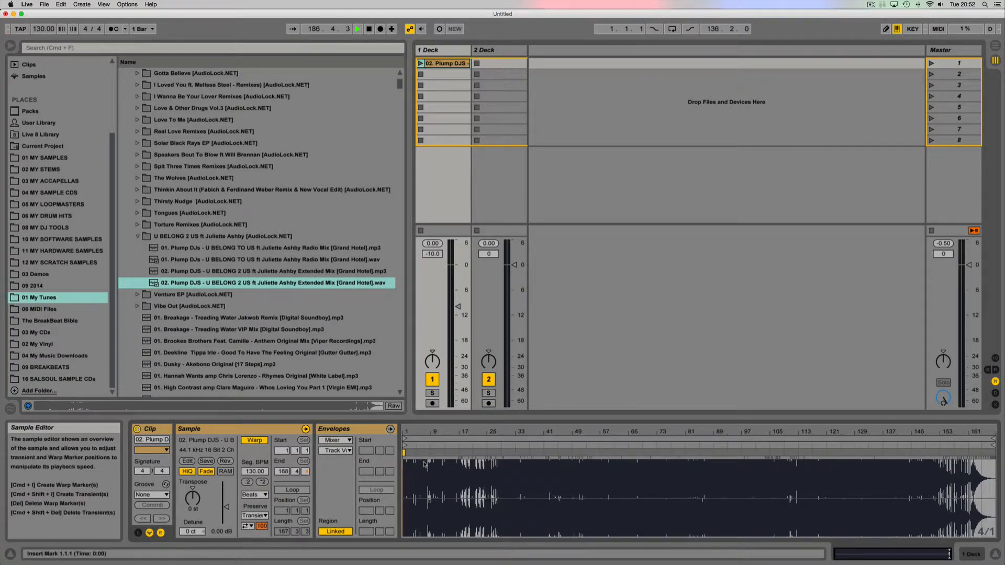
{"action": "left_click_drag", "start_coordinate": [424, 464], "coordinate": [424, 502]}
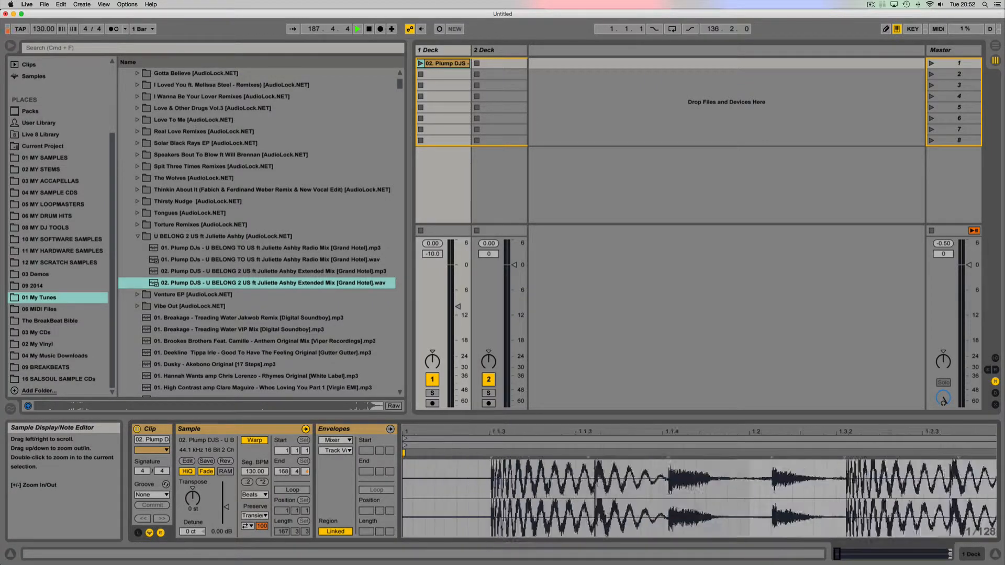
{"action": "left_click_drag", "start_coordinate": [494, 431], "coordinate": [495, 453]}
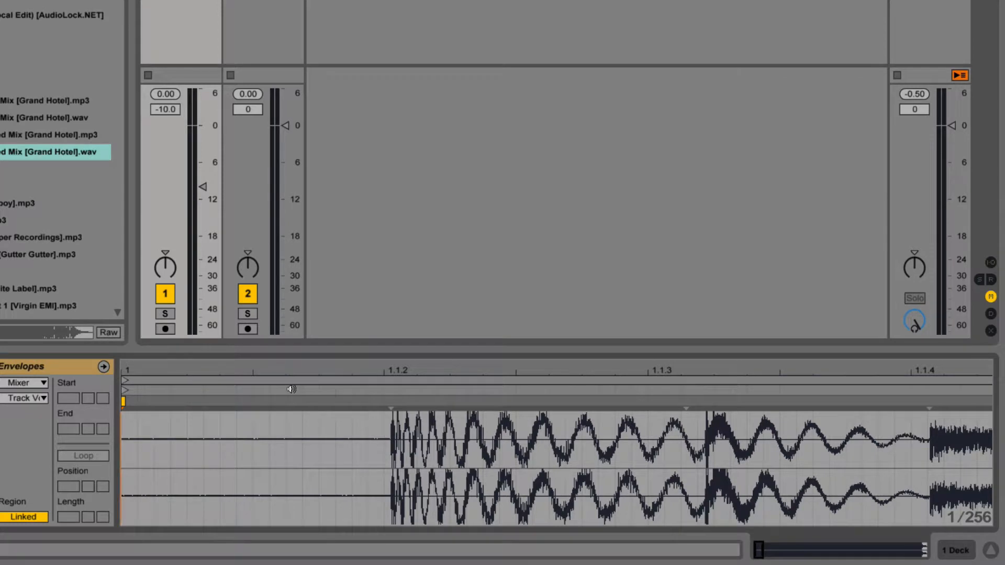
{"action": "left_click", "coordinate": [288, 389]}
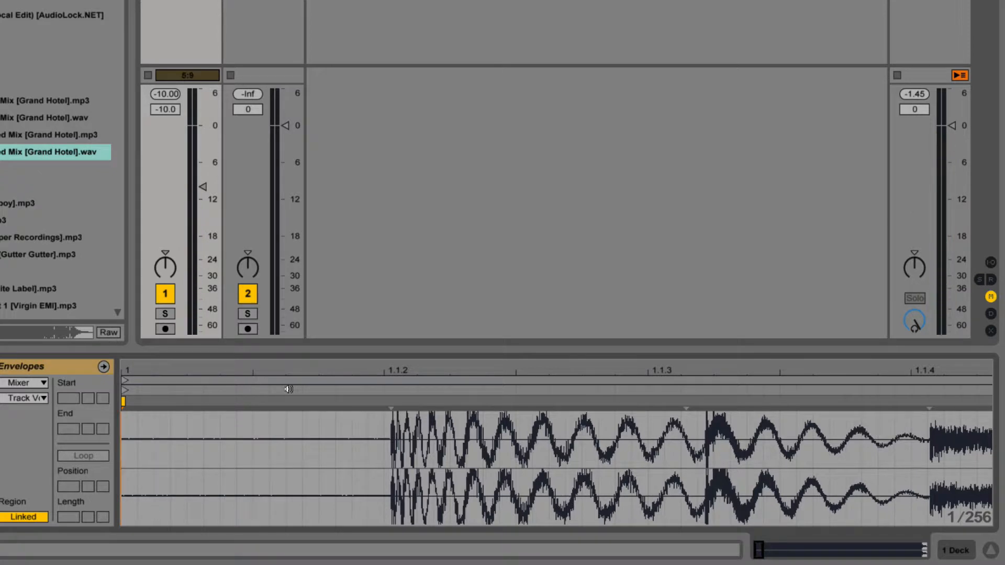
{"action": "left_click", "coordinate": [288, 389]}
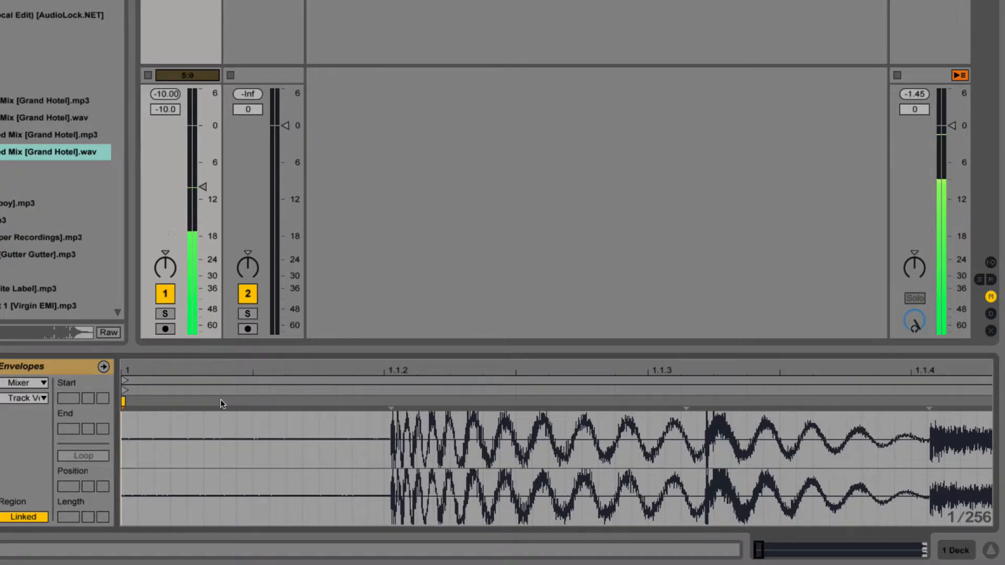
- Add a warp marker at the first beat's transient and delete the original marker at the start of the sample
{"action": "left_click_drag", "start_coordinate": [397, 372], "coordinate": [385, 439]}
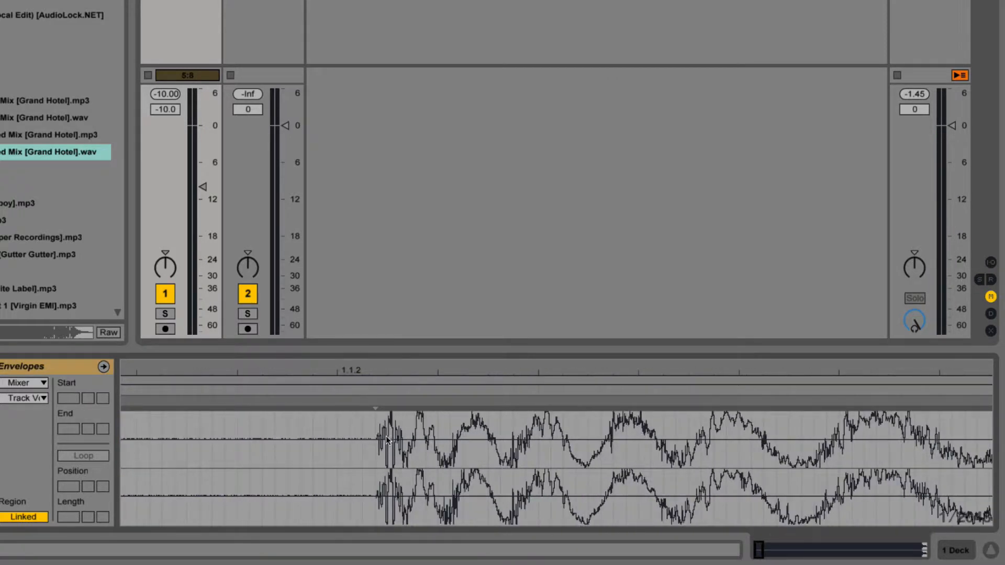
{"action": "left_click", "coordinate": [374, 401]}
{"action": "double_click", "coordinate": [375, 401]}
{"action": "left_click_drag", "start_coordinate": [388, 372], "coordinate": [384, 309]}
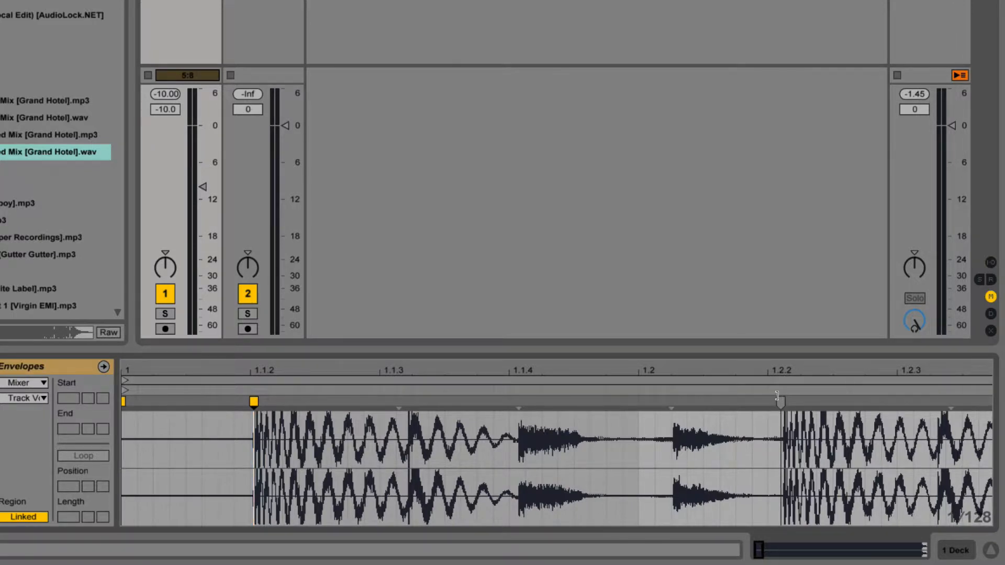
{"action": "double_click", "coordinate": [123, 401]}
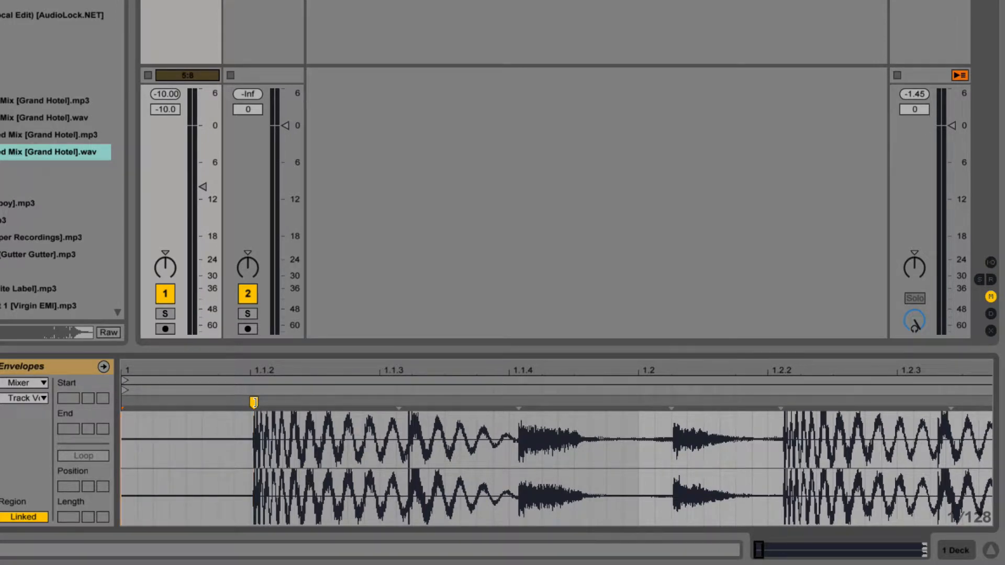
- Set 1.1.1 at the first-beat warp marker and move the clip's start marker onto it
{"action": "left_click", "coordinate": [254, 402]}
{"action": "right_click", "coordinate": [254, 402]}
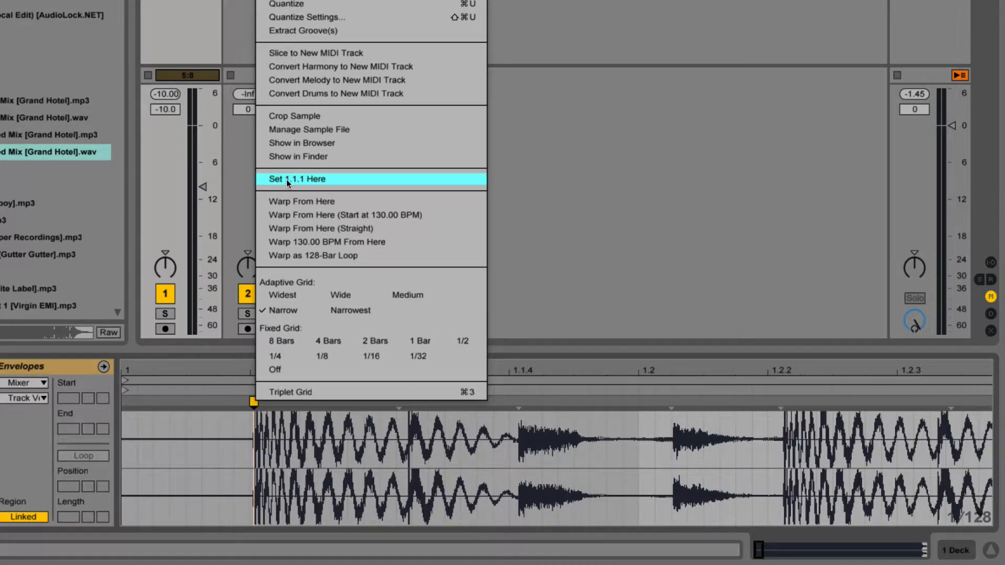
{"action": "left_click", "coordinate": [314, 179]}
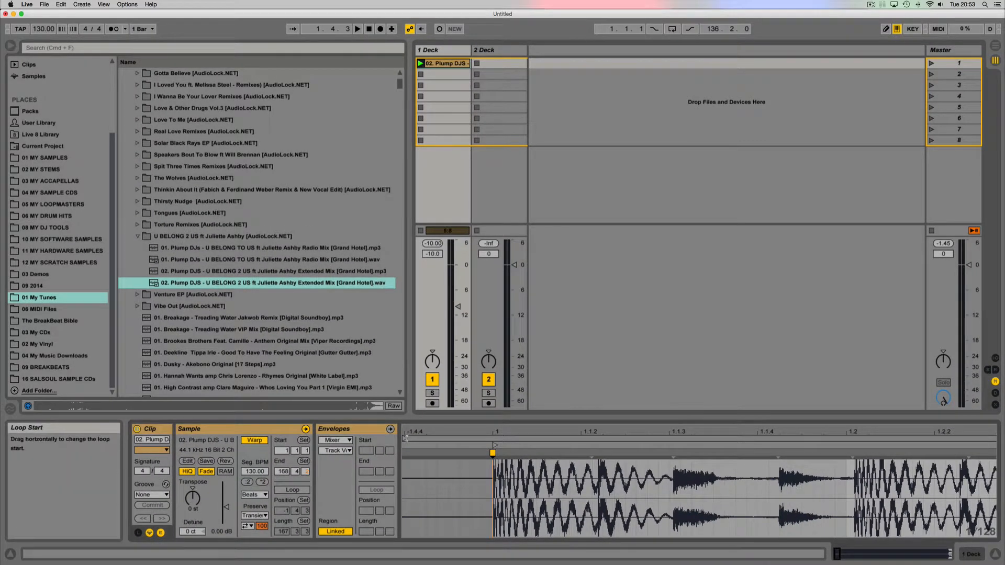
{"action": "left_click_drag", "start_coordinate": [405, 438], "coordinate": [505, 435]}
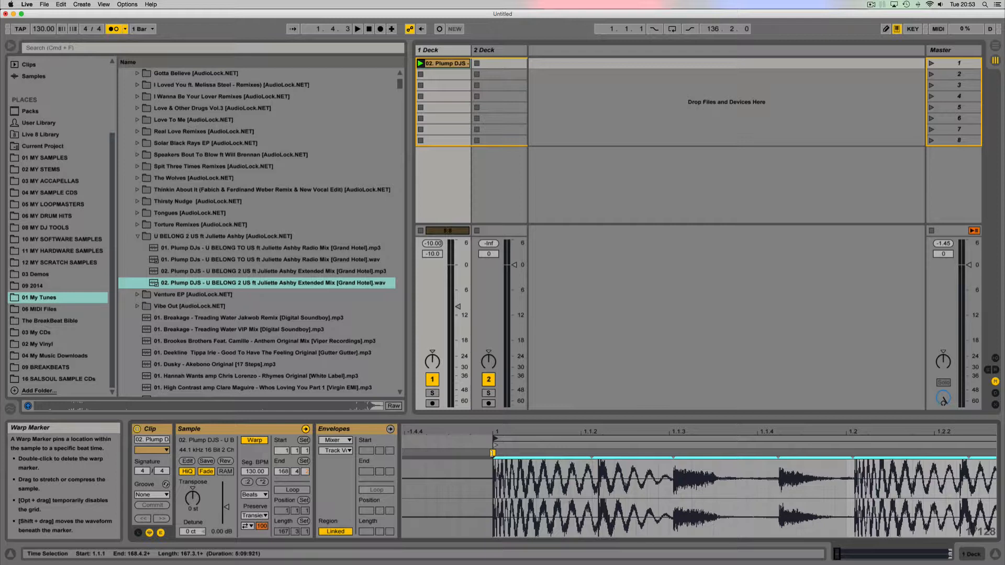
- View the first warp marker's warp commands and play the clip's opening bars against the metronome
{"action": "right_click", "coordinate": [493, 453]}
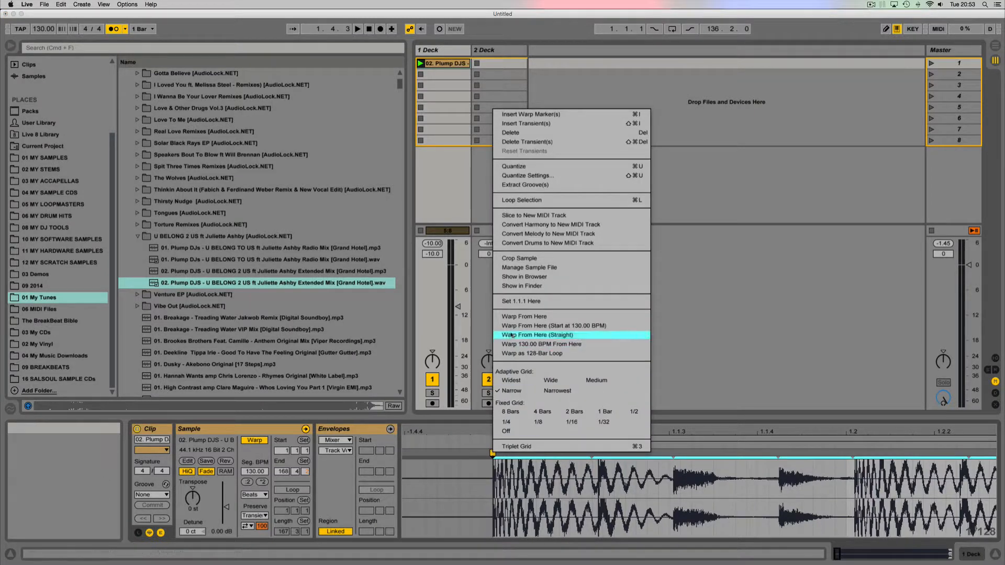
{"action": "left_click", "coordinate": [515, 305]}
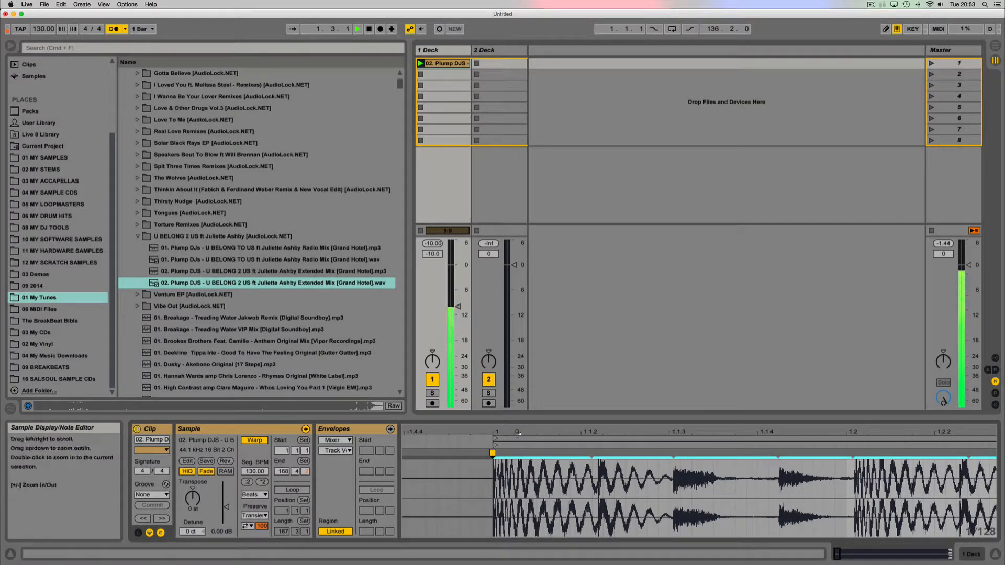
{"action": "left_click_drag", "start_coordinate": [515, 433], "coordinate": [515, 380]}
{"action": "key", "text": "space"}
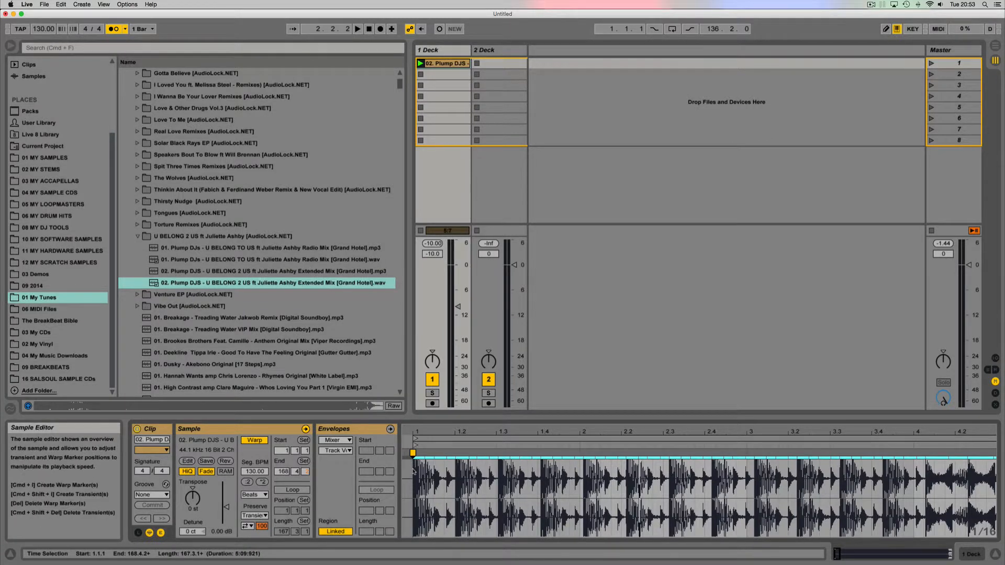
{"action": "key", "text": "space"}
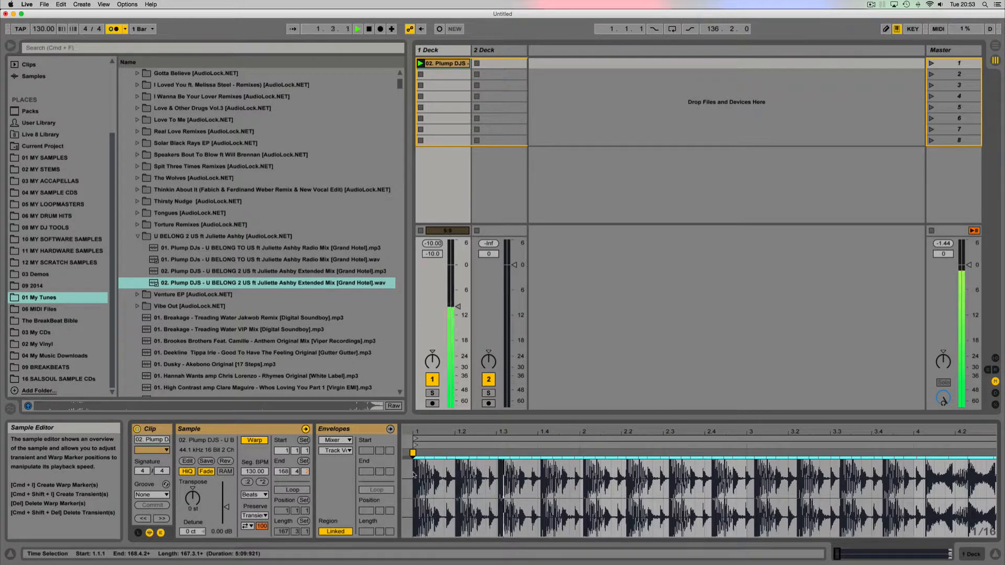
{"action": "key", "text": "space"}
- Try Warp From Here (Straight) on the first-beat warp marker, and undo it
{"action": "right_click", "coordinate": [413, 453]}
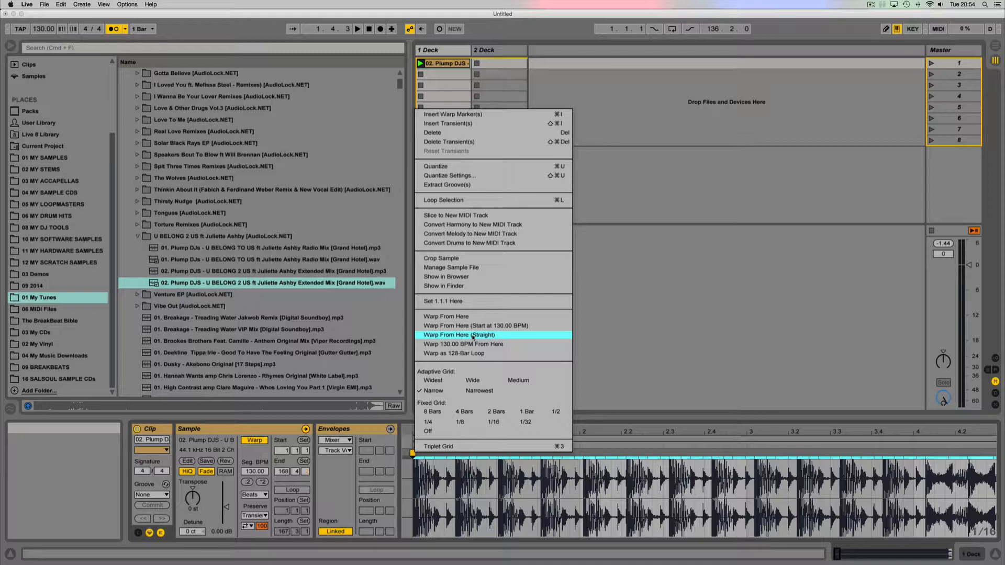
{"action": "left_click", "coordinate": [473, 337]}
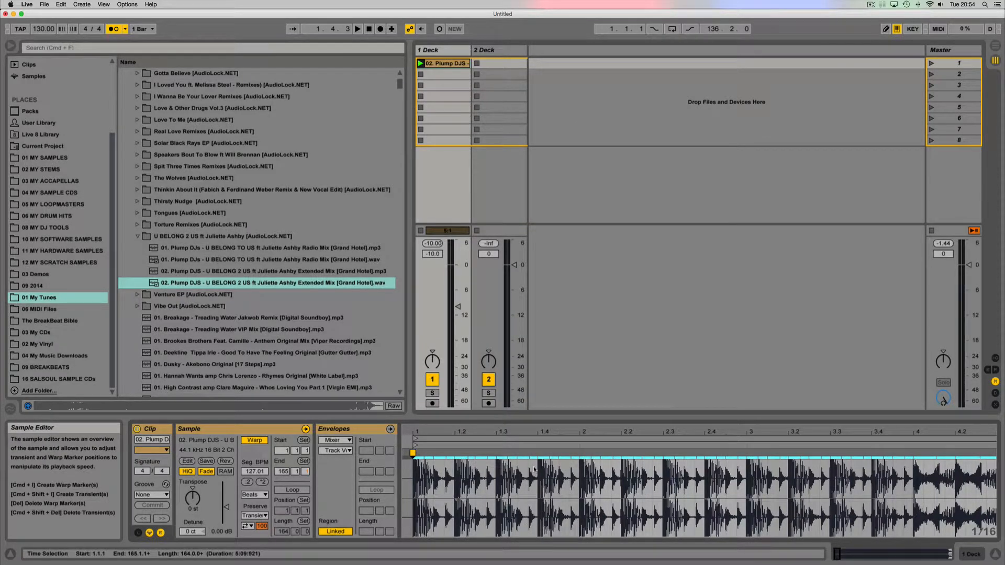
{"action": "key", "text": "super+z"}
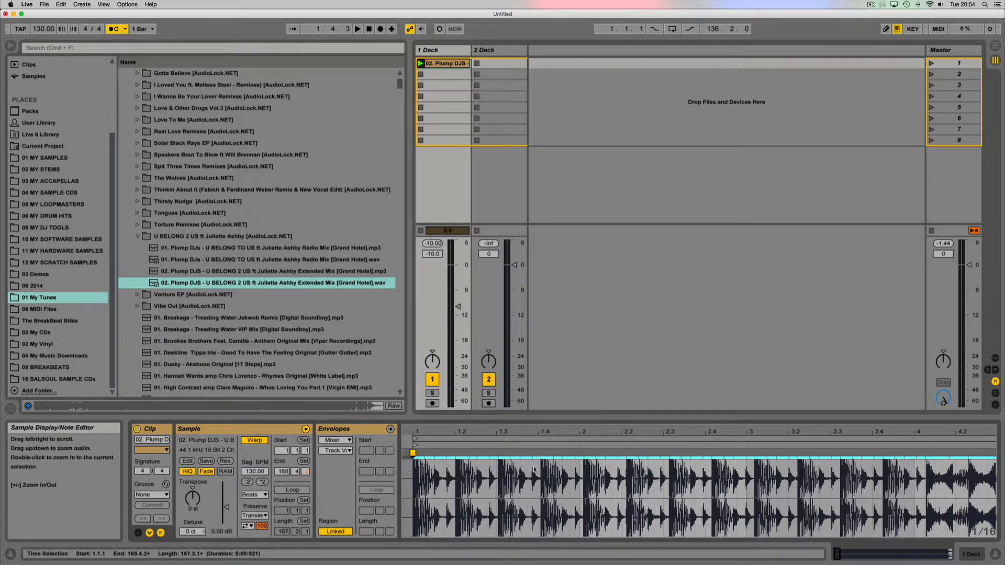
- Apply Warp From Here (Straight) to the first-beat warp marker and check the playback from about bar 117
{"action": "right_click", "coordinate": [413, 452]}
{"action": "left_click", "coordinate": [466, 335]}
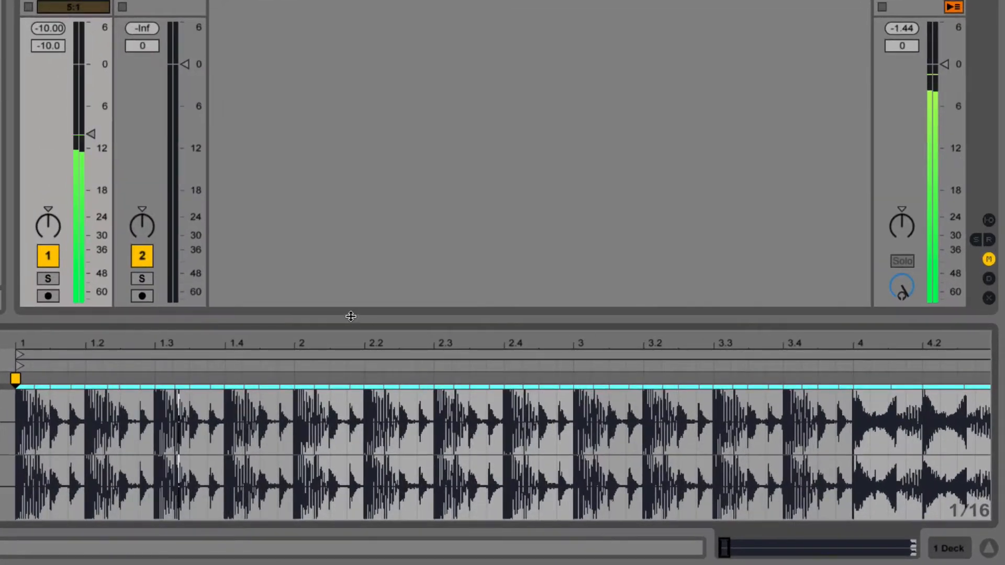
{"action": "left_click_drag", "start_coordinate": [316, 344], "coordinate": [316, 126]}
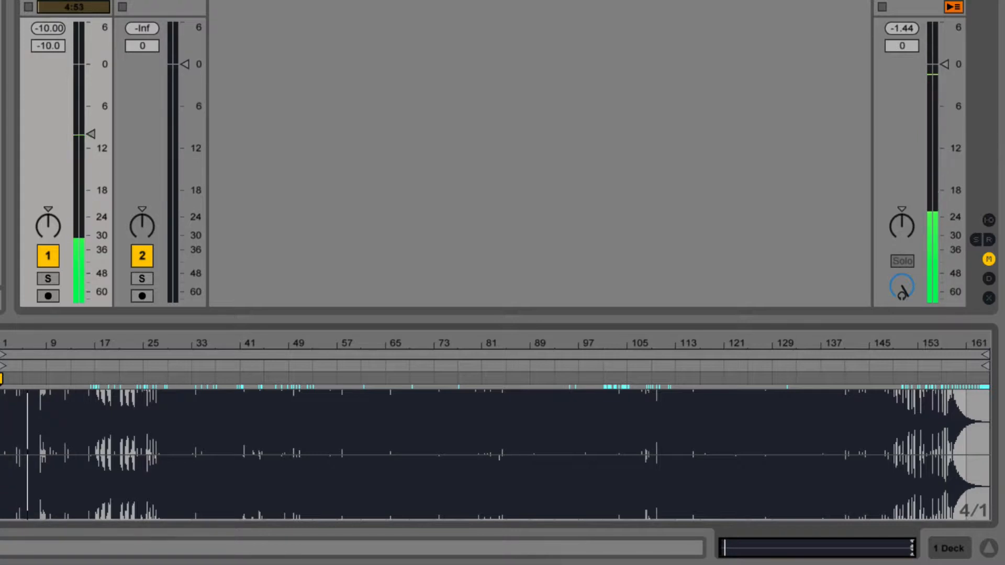
{"action": "left_click", "coordinate": [712, 366]}
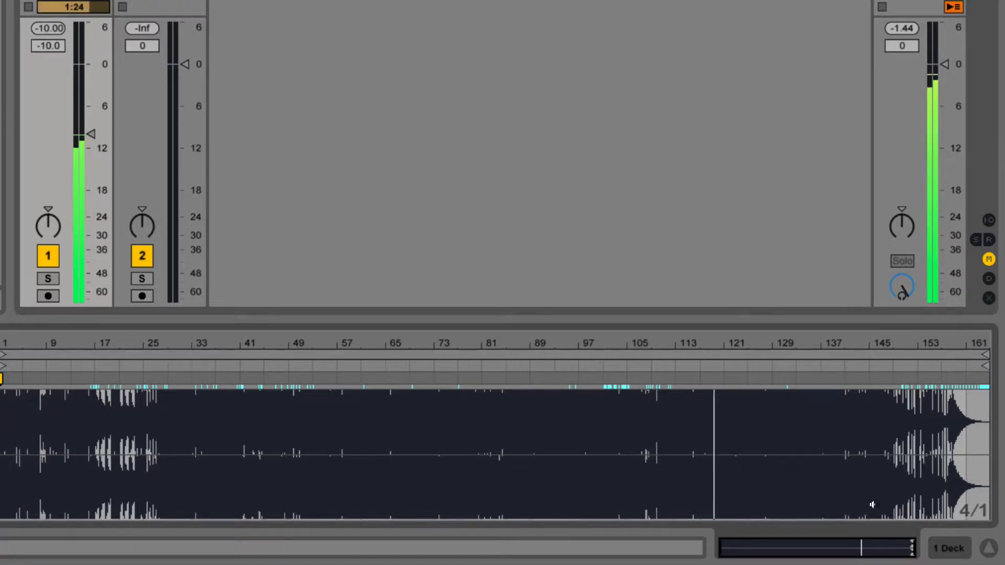
- Check the playback near the clip's end, and pin the beat near bar 145 with a warp marker moved onto the 145 bar line
{"action": "left_click", "coordinate": [844, 370]}
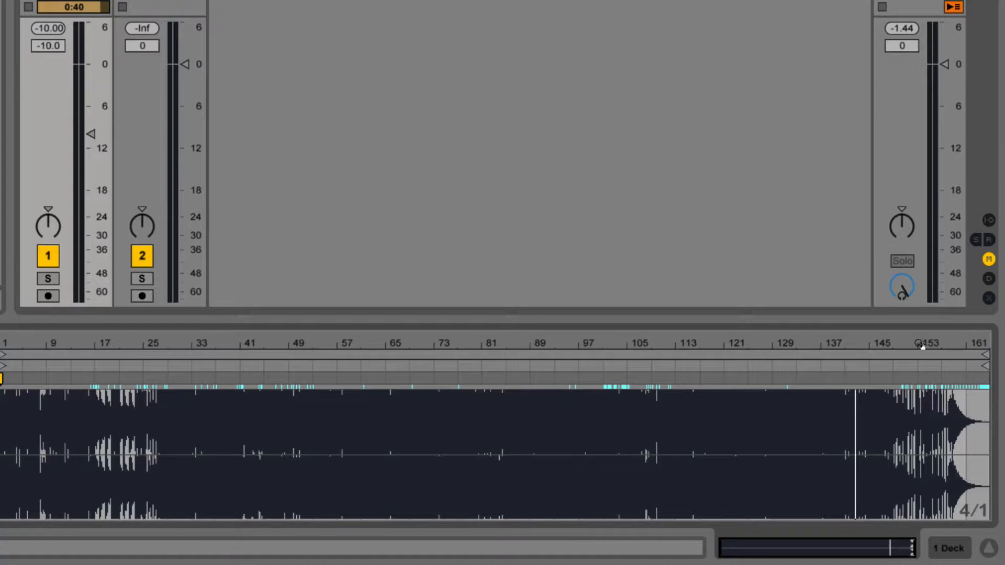
{"action": "left_click", "coordinate": [912, 362]}
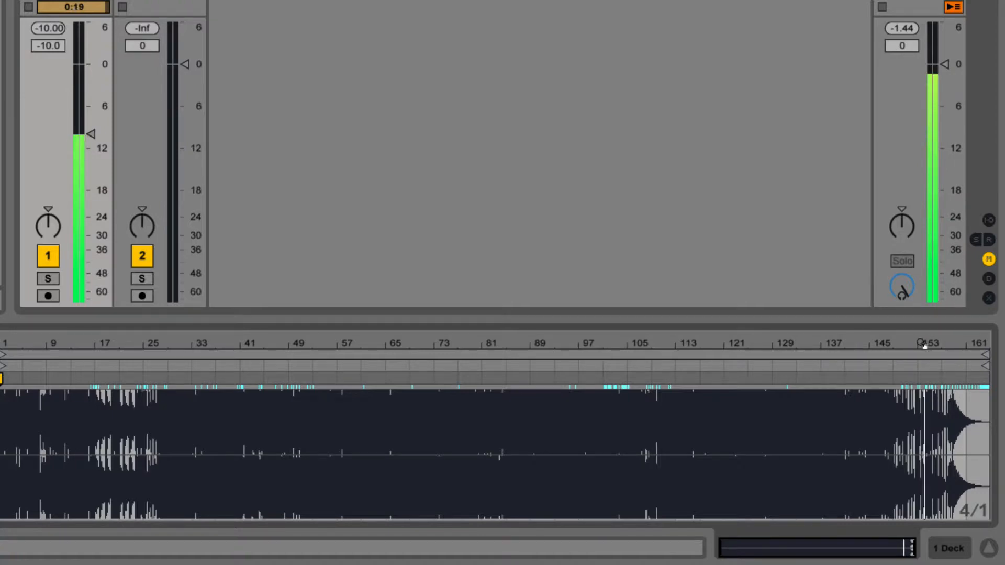
{"action": "left_click_drag", "start_coordinate": [924, 341], "coordinate": [867, 346]}
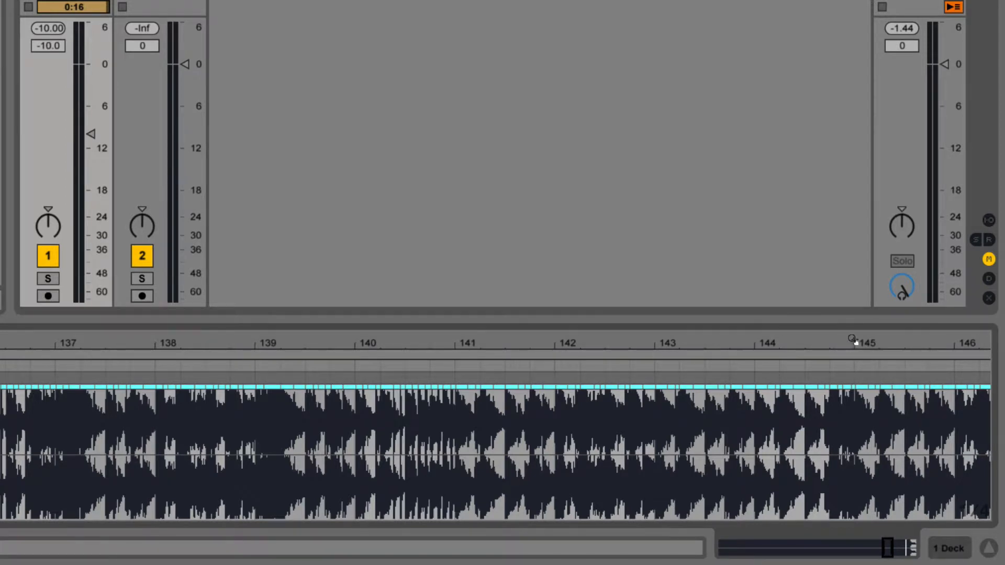
{"action": "left_click_drag", "start_coordinate": [856, 342], "coordinate": [870, 344]}
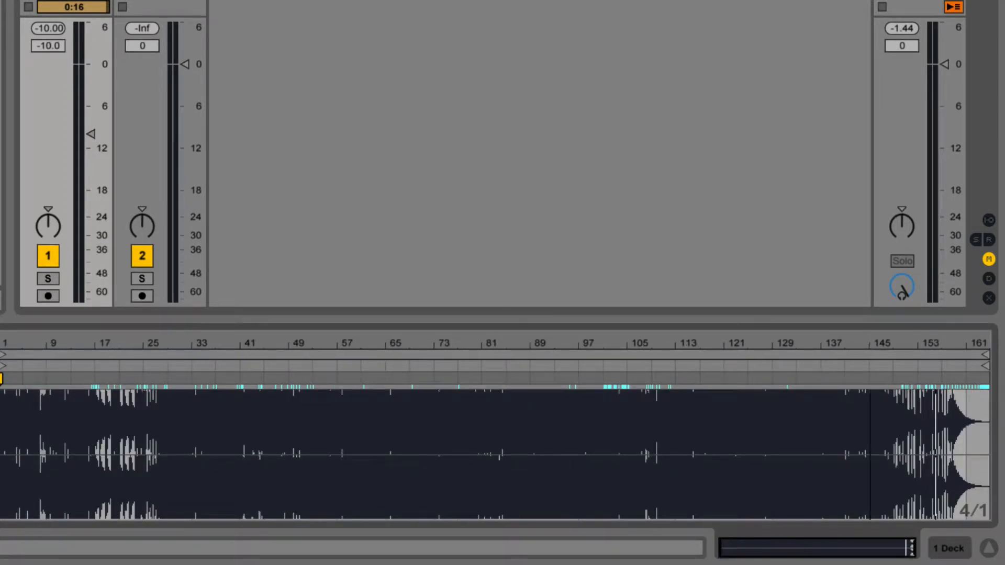
{"action": "left_click_drag", "start_coordinate": [867, 341], "coordinate": [870, 353]}
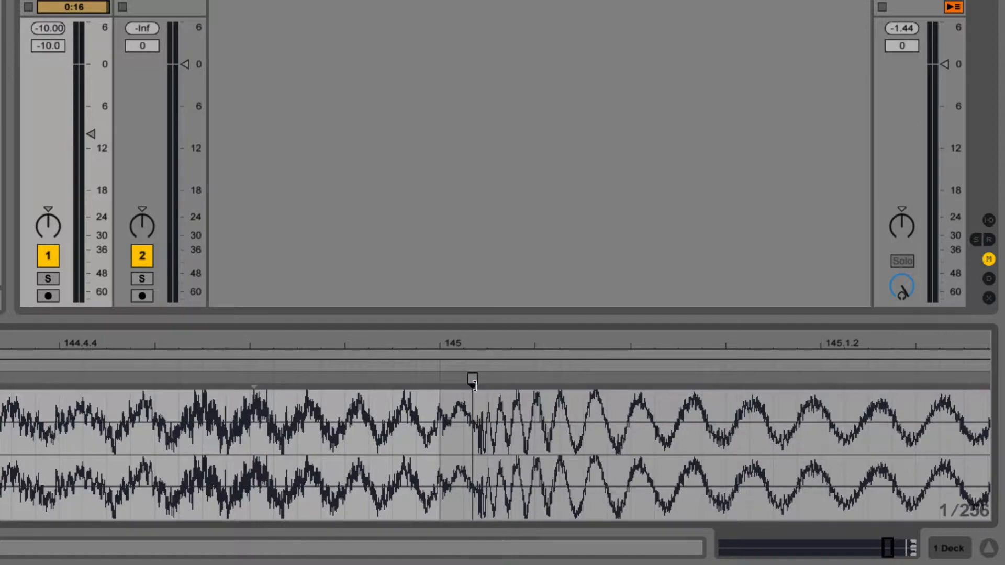
{"action": "left_click_drag", "start_coordinate": [472, 379], "coordinate": [439, 379]}
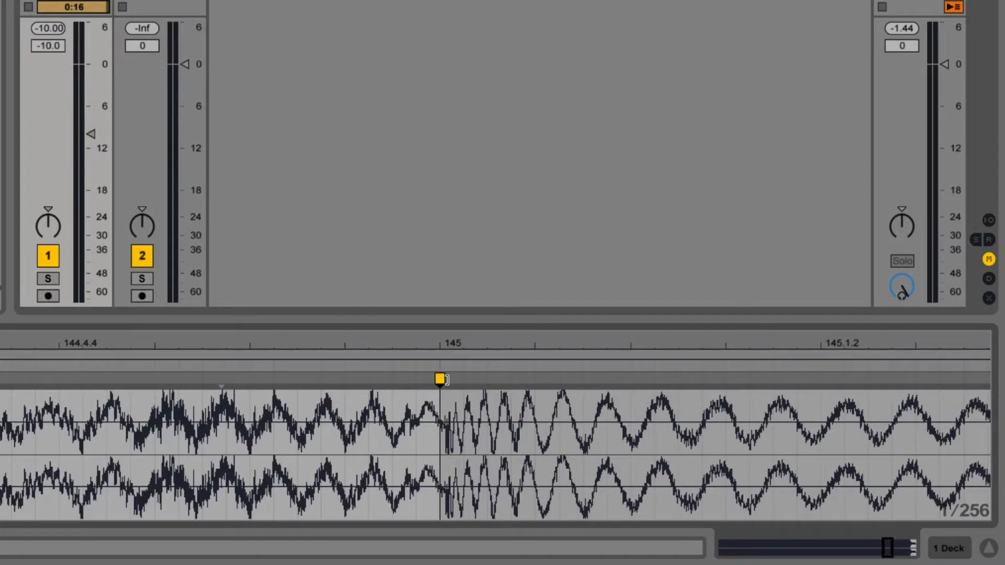
{"action": "left_click_drag", "start_coordinate": [442, 344], "coordinate": [442, 303]}
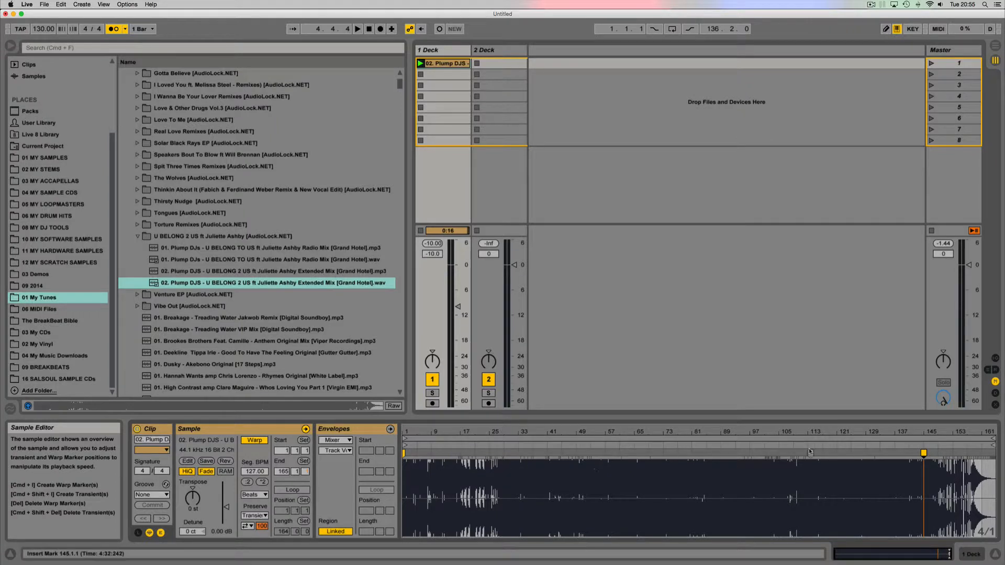
- Play the middle of the clip to check its warping and lower the 1 Deck volume to -11.1 dB
{"action": "key", "text": "space"}
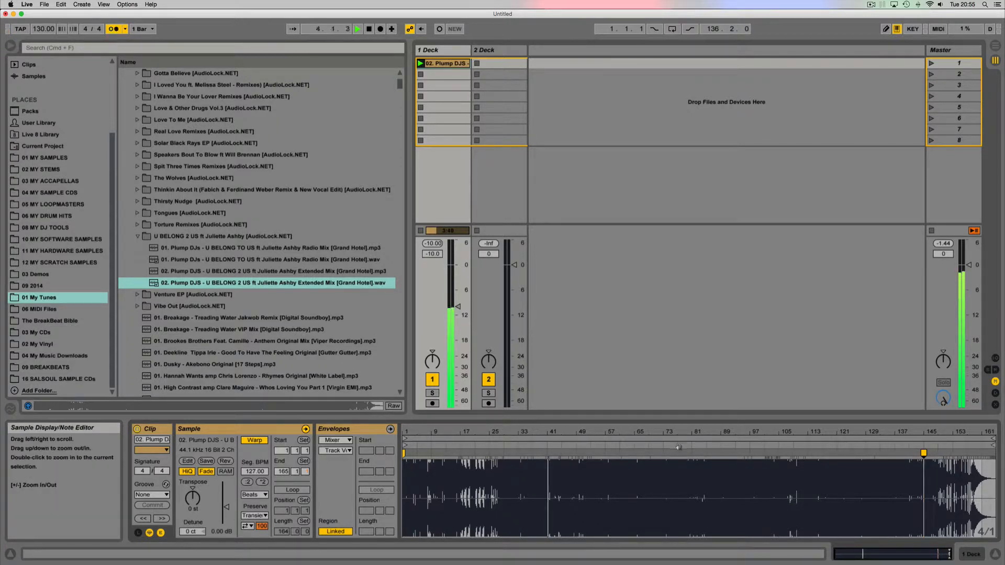
{"action": "mouse_move", "coordinate": [458, 307]}
{"action": "left_mouse_down"}
{"action": "mouse_move", "coordinate": [457, 354]}
{"action": "mouse_move", "coordinate": [458, 311]}
{"action": "left_mouse_up"}
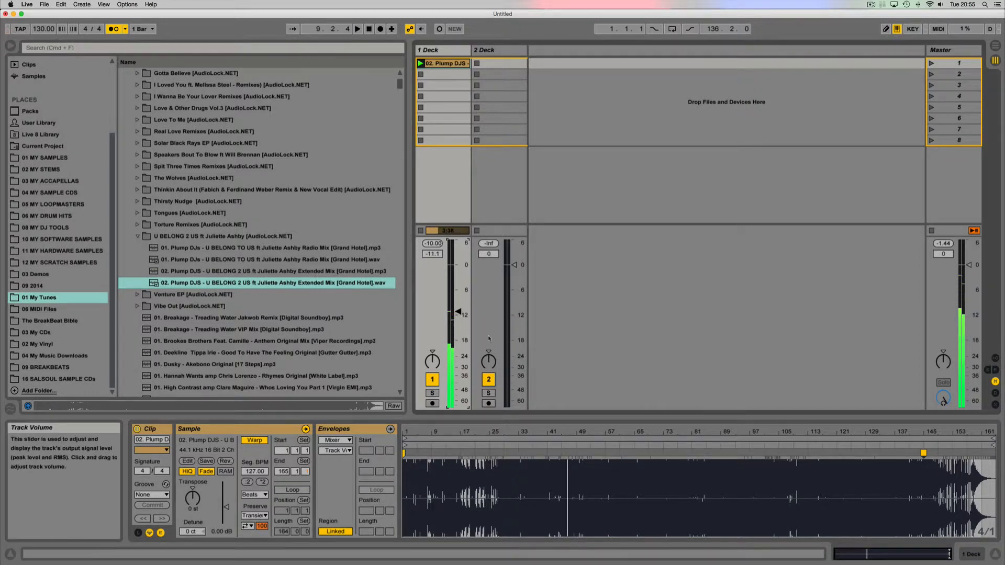
{"action": "key", "text": "space"}
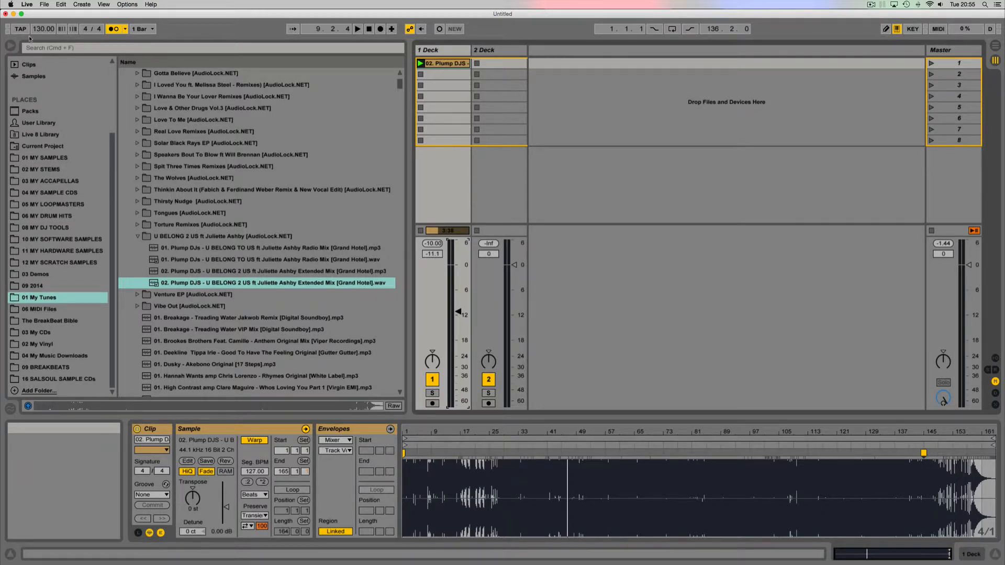
- Try the clip in Beats warp mode from its start while lowering the project tempo to 95 BPM
{"action": "key", "text": "space"}
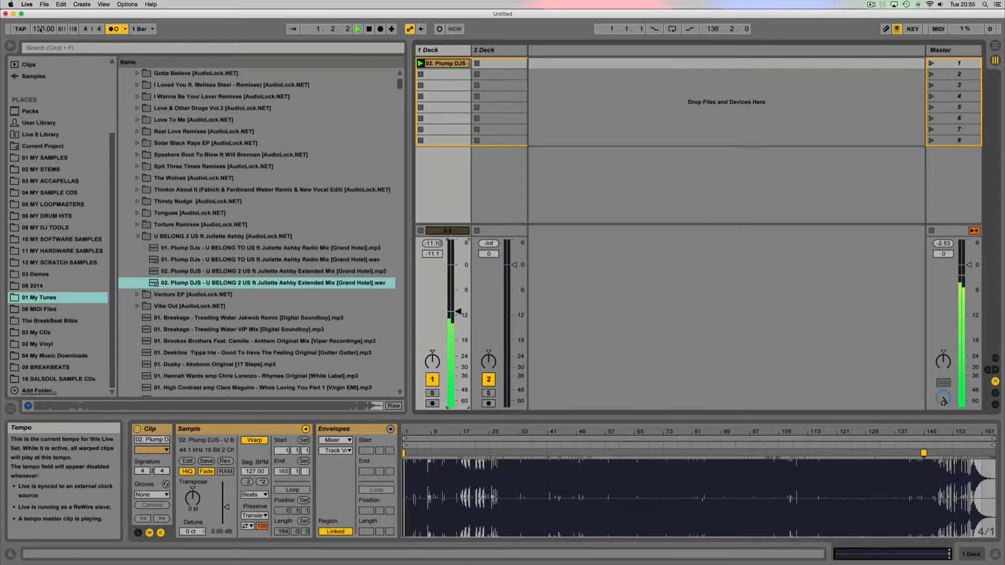
{"action": "left_click_drag", "start_coordinate": [43, 29], "coordinate": [43, 47]}
{"action": "key", "text": "space"}
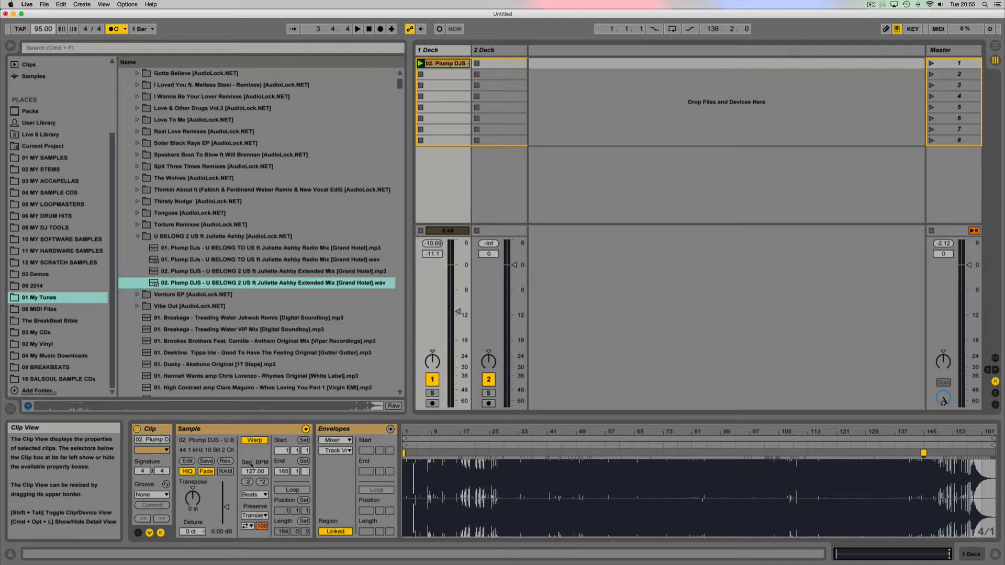
- Try the Re-Pitch warp mode on the clip, playing it while changing the project tempo up to 123 BPM
{"action": "left_click", "coordinate": [261, 495]}
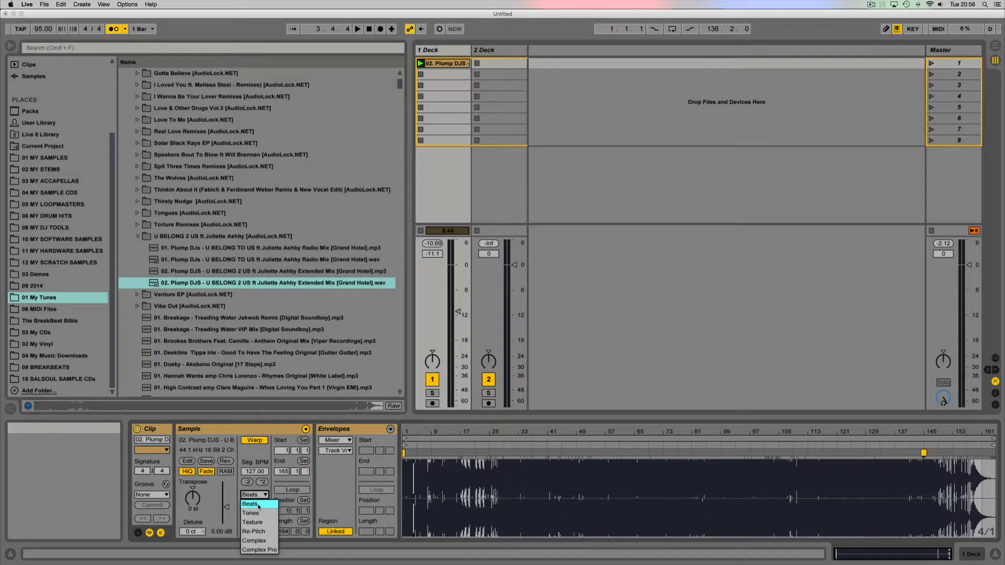
{"action": "left_click", "coordinate": [254, 531]}
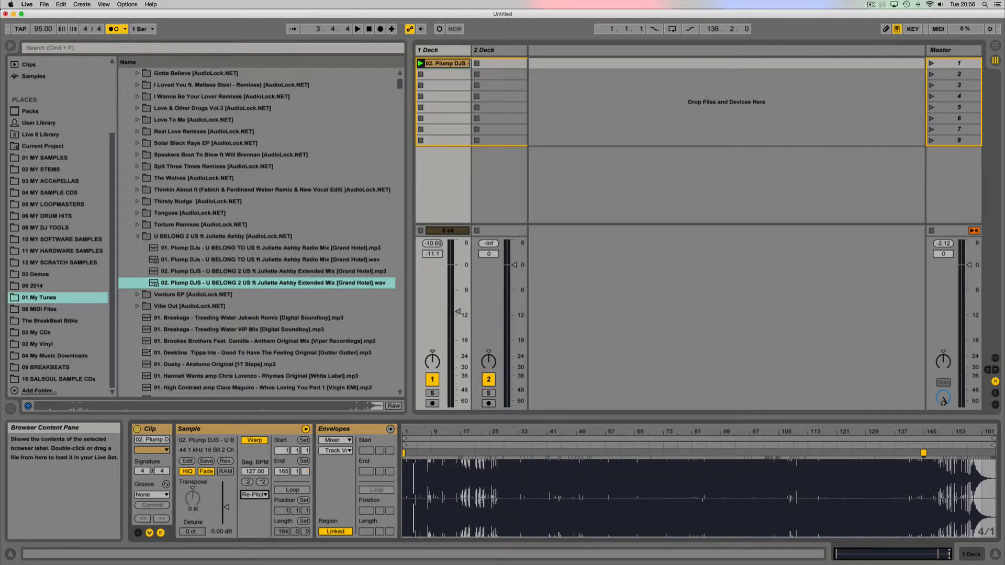
{"action": "key", "text": "space"}
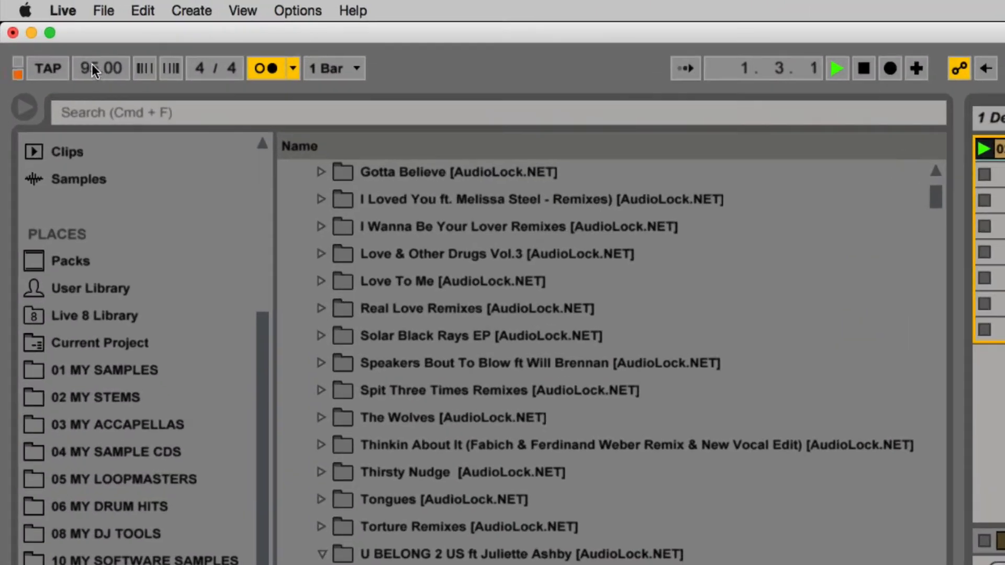
{"action": "left_click_drag", "start_coordinate": [92, 69], "coordinate": [91, 105]}
{"action": "key", "text": "space"}
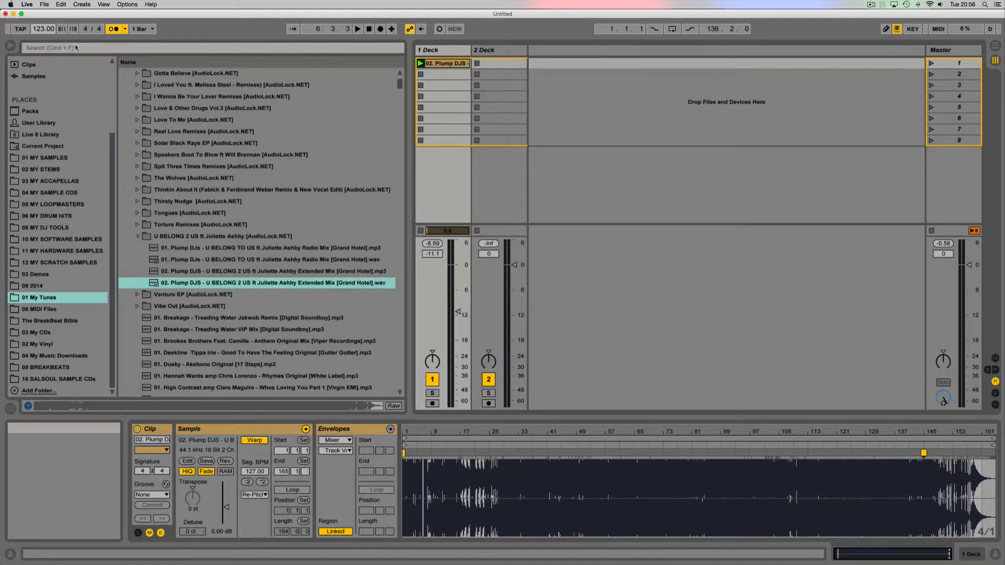
- Set the project tempo to 126 BPM and audition the clip with its warp mode switched to Complex Pro
{"action": "left_click_drag", "start_coordinate": [41, 32], "coordinate": [41, 27]}
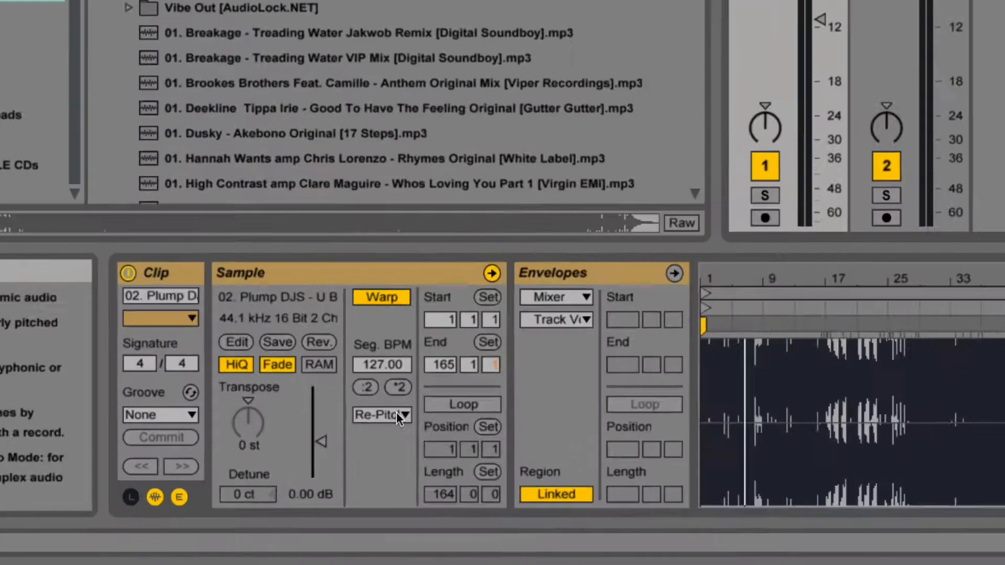
{"action": "left_click", "coordinate": [262, 495]}
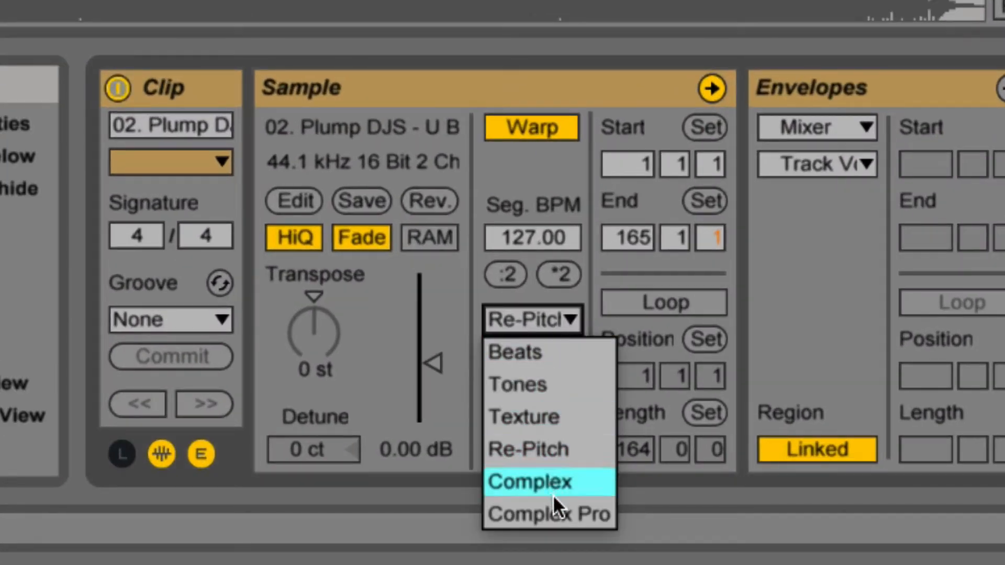
{"action": "left_click", "coordinate": [551, 510]}
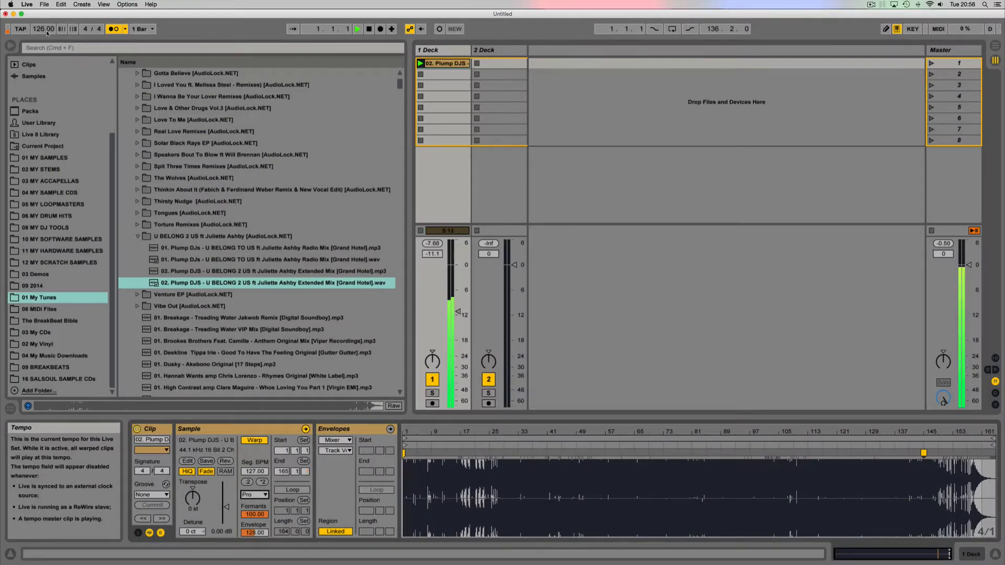
{"action": "mouse_move", "coordinate": [47, 33]}
{"action": "left_mouse_down"}
{"action": "mouse_move", "coordinate": [47, 60]}
{"action": "mouse_move", "coordinate": [47, 33]}
{"action": "left_mouse_up"}
{"action": "key", "text": "space"}
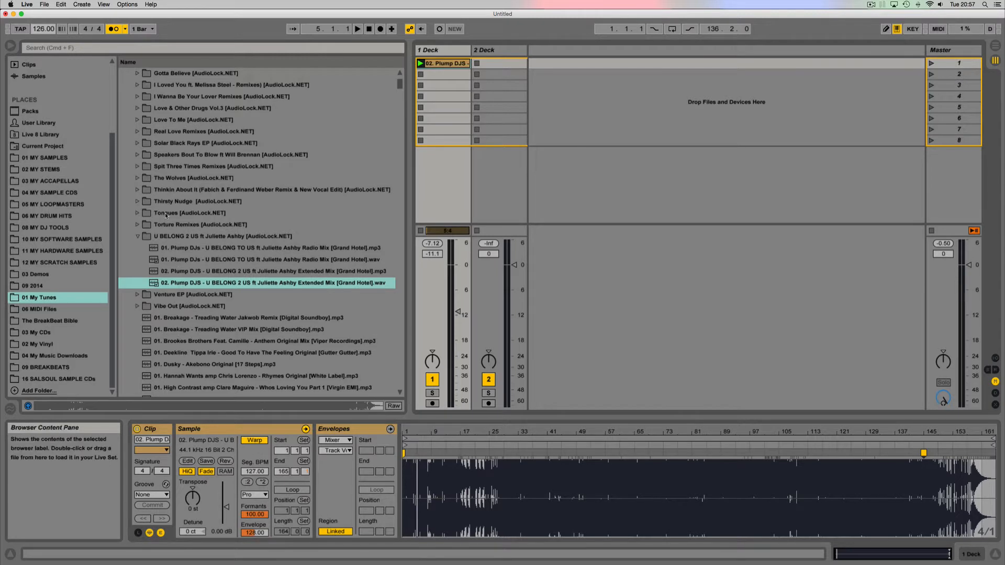
- Load "03. Keys N Krates - Understand Why Chris Lorenzo Remix" from the Every Nite Remixes folder into the first clip slot of 2 Deck
{"action": "left_click", "coordinate": [136, 121]}
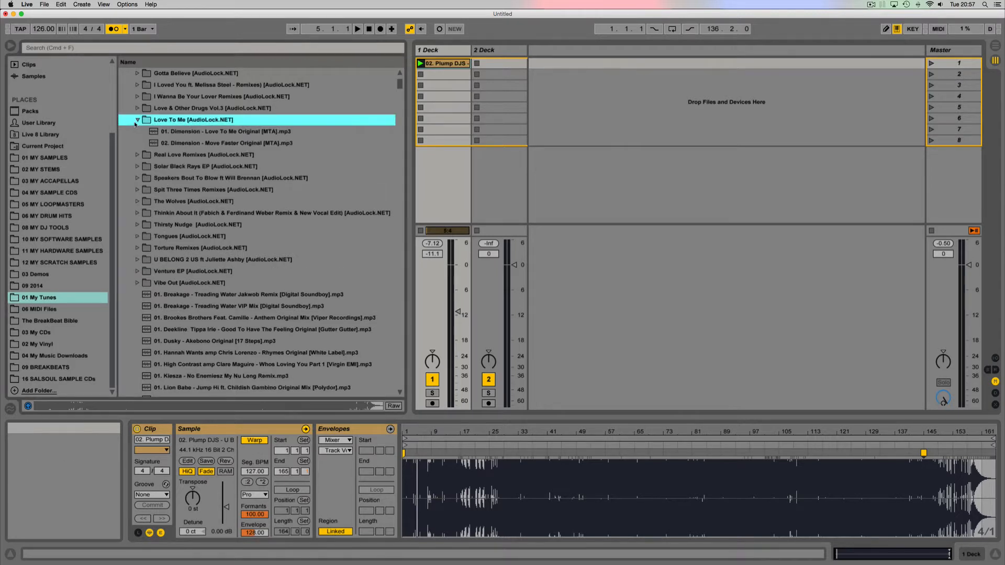
{"action": "left_click", "coordinate": [137, 96]}
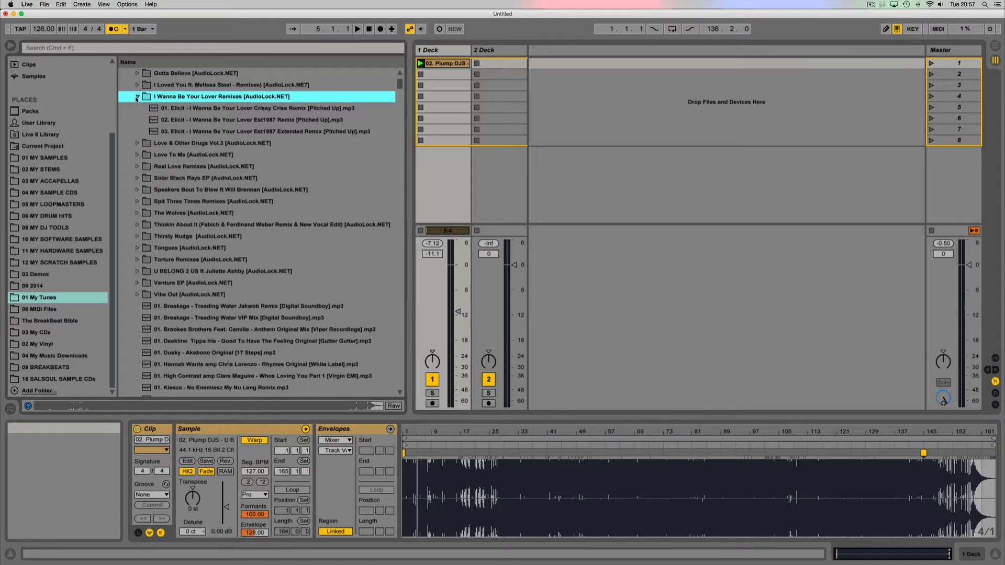
{"action": "left_click", "coordinate": [136, 96]}
{"action": "scroll", "coordinate": [150, 120], "scroll_direction": "up", "scroll_amount": 3}
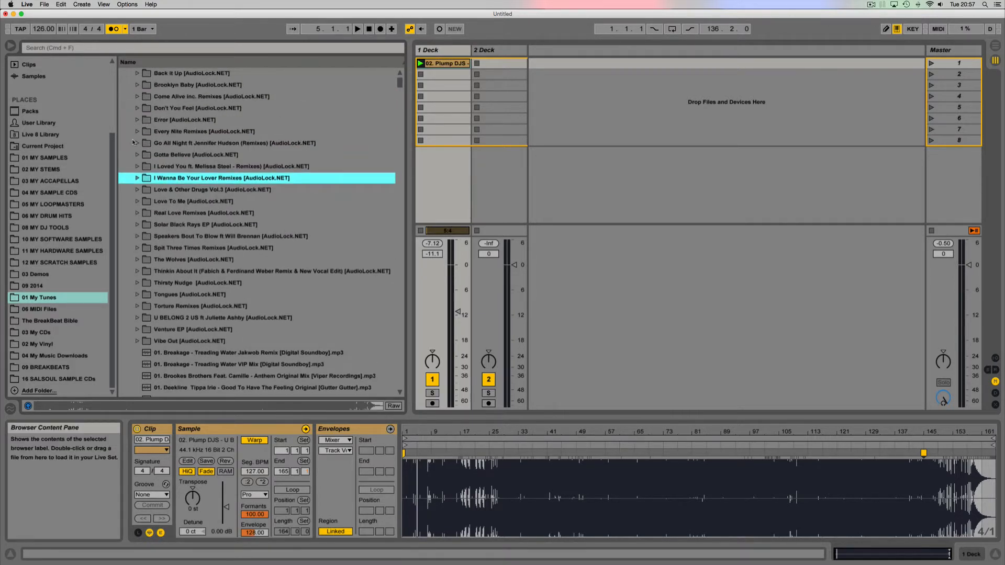
{"action": "left_click", "coordinate": [137, 131]}
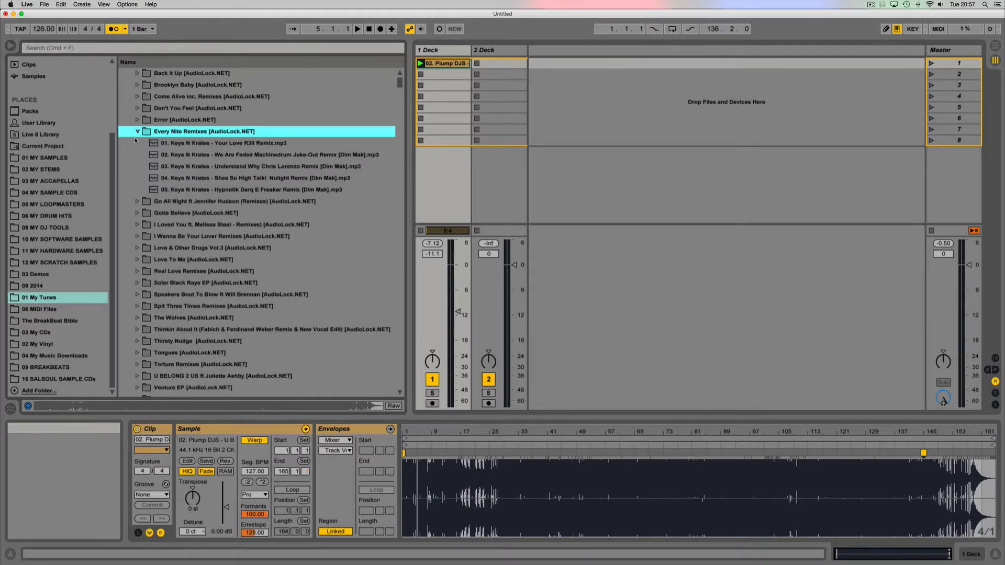
{"action": "left_click", "coordinate": [253, 167]}
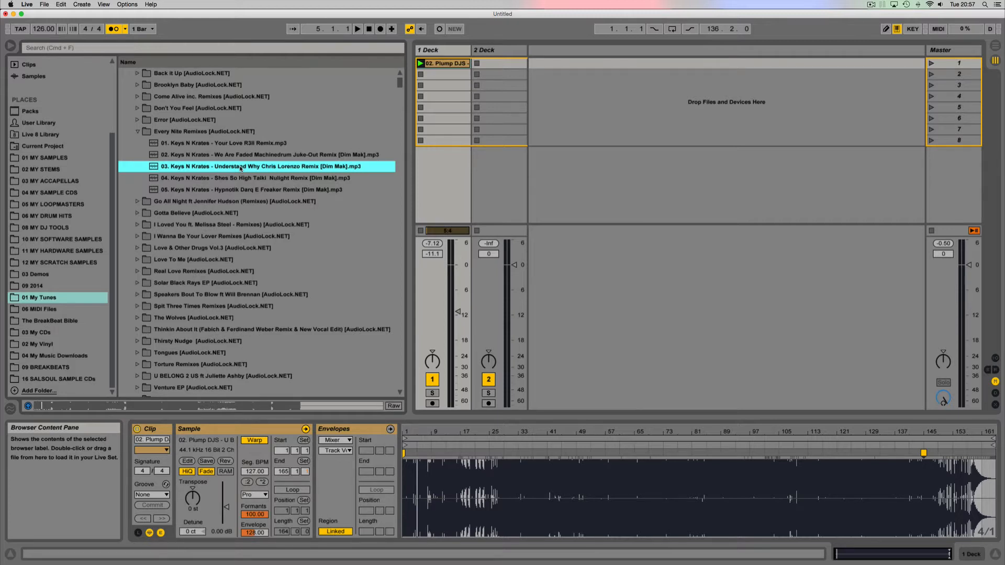
{"action": "left_click_drag", "start_coordinate": [240, 167], "coordinate": [499, 63]}
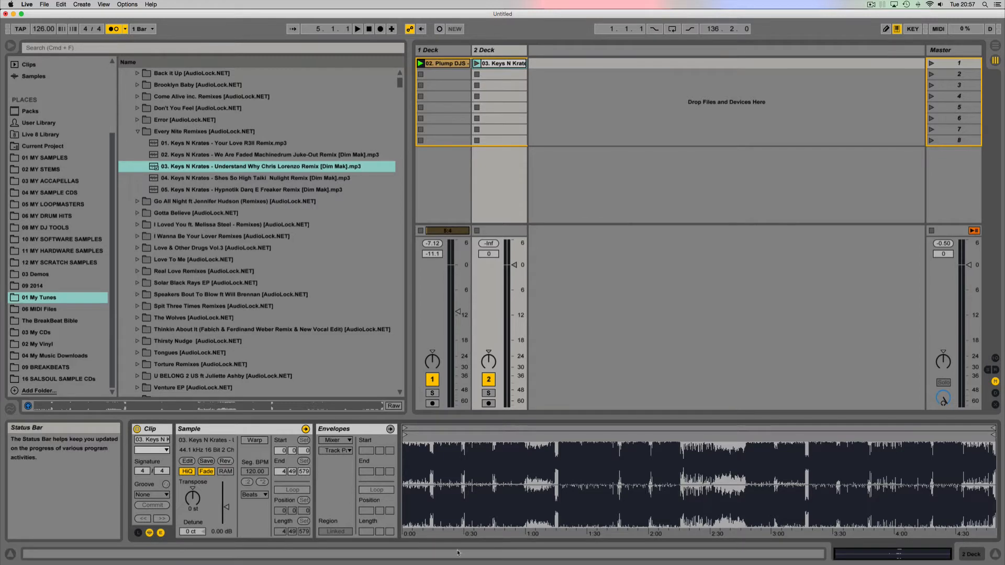
- Turn on Warp for the Keys N Krates clip and zoom its waveform in on the first beat
{"action": "left_click", "coordinate": [259, 442]}
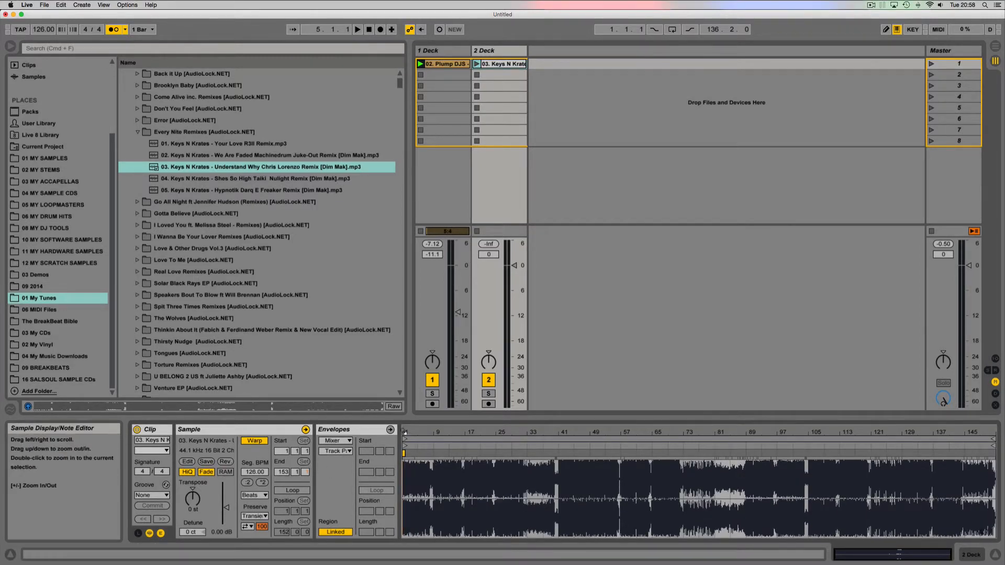
{"action": "left_click_drag", "start_coordinate": [411, 432], "coordinate": [412, 552]}
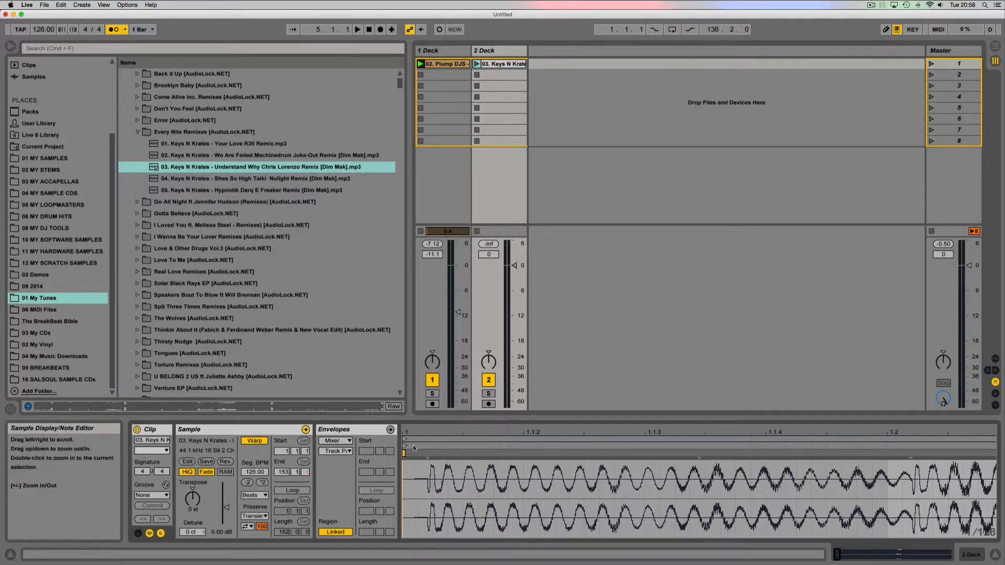
{"action": "left_click", "coordinate": [413, 443]}
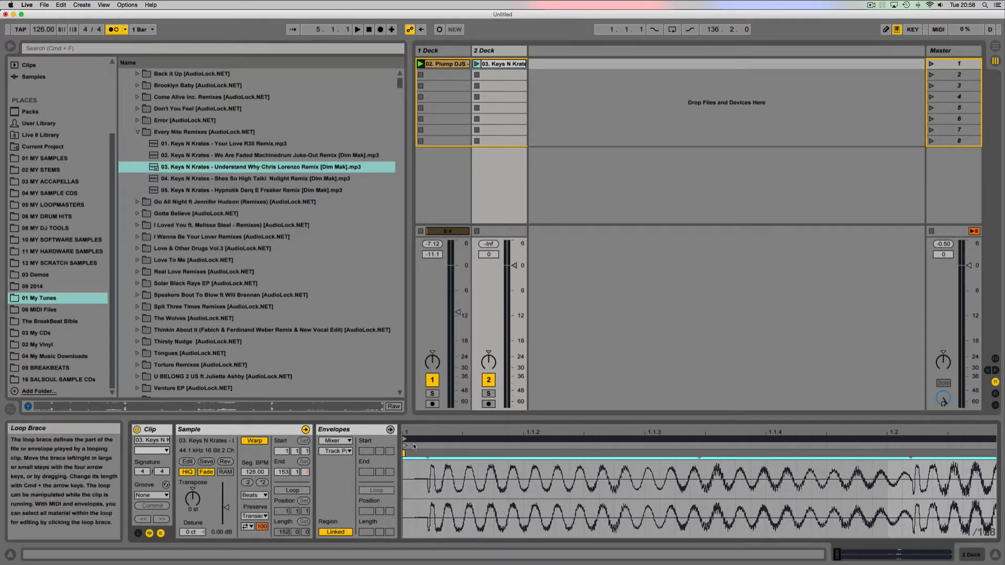
- Stop the clip on 1 Deck and launch the Keys N Krates clip on 2 Deck
{"action": "key", "text": "space"}
{"action": "key", "text": "space"}
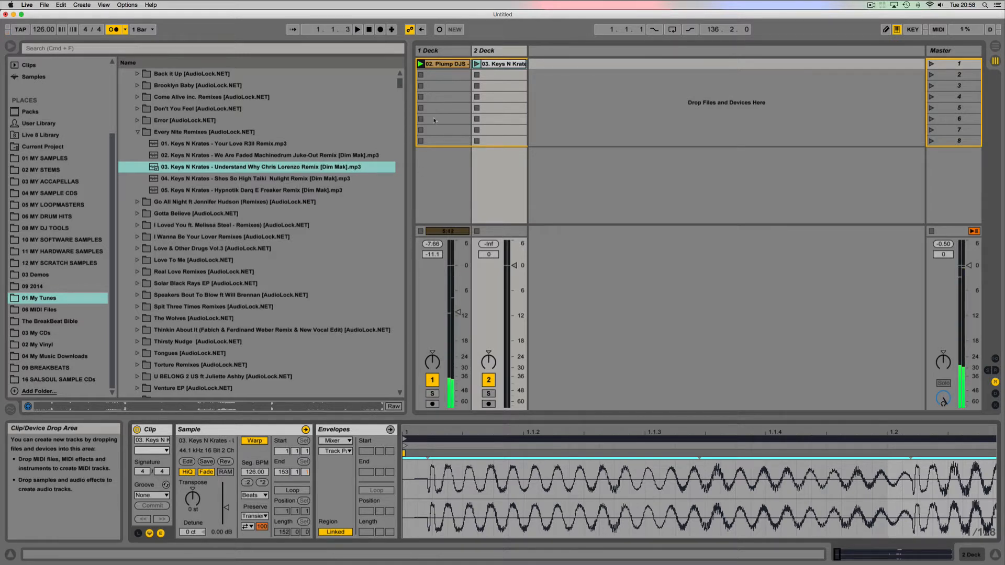
{"action": "left_click", "coordinate": [421, 75]}
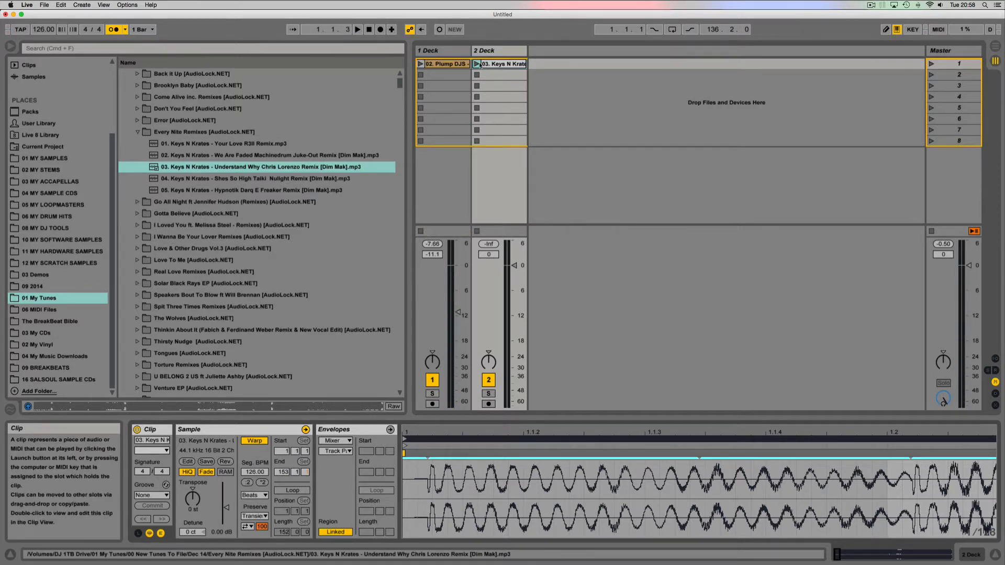
{"action": "left_click", "coordinate": [477, 64]}
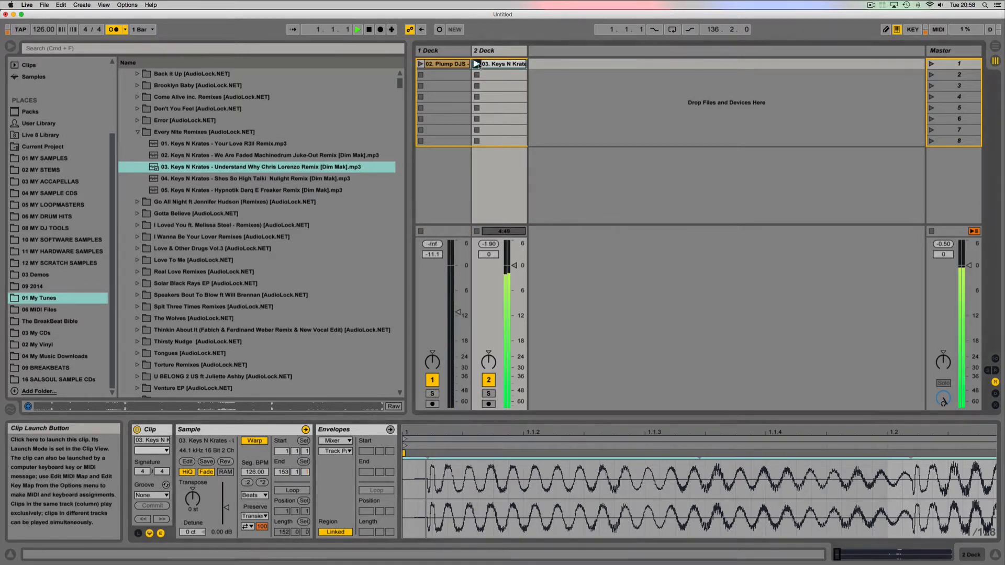
- Add a warp marker at the first beat of the Keys N Krates clip and set 1.1.1 there
{"action": "left_click", "coordinate": [426, 459]}
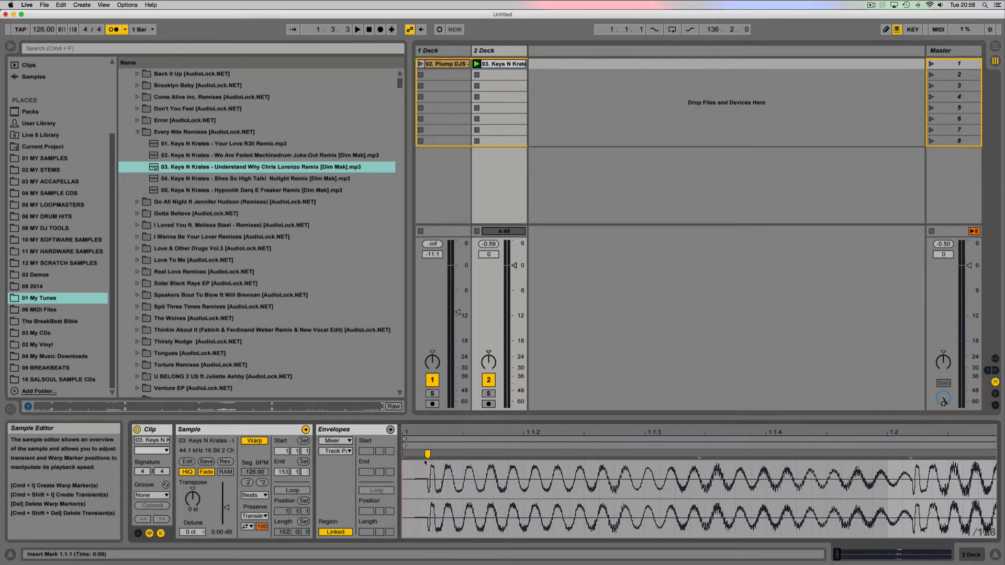
{"action": "right_click", "coordinate": [428, 454]}
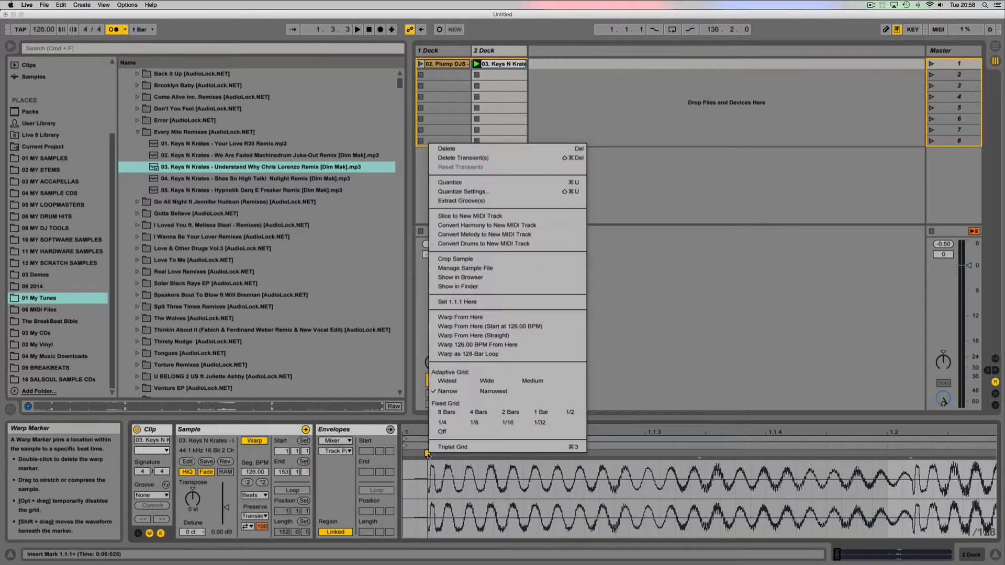
{"action": "left_click", "coordinate": [470, 302]}
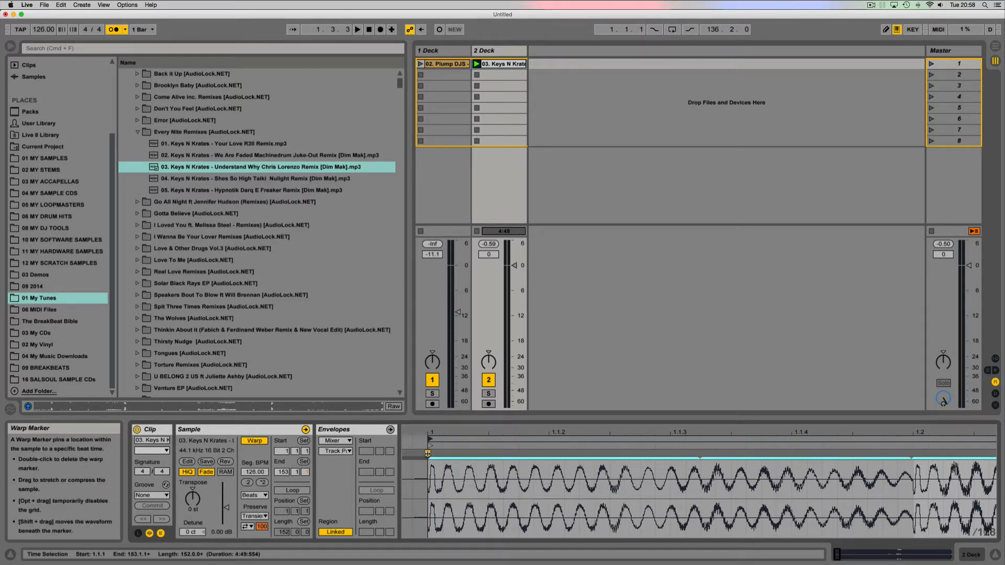
- Audition the start of the Keys N Krates clip and warp it from the first marker, starting at 126.00 BPM
{"action": "key", "text": "space"}
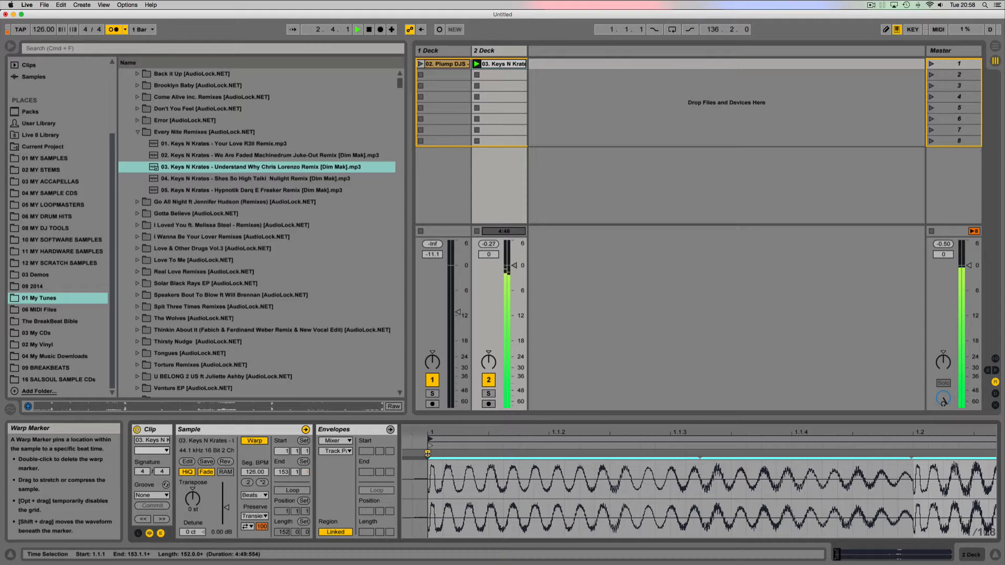
{"action": "key", "text": "space"}
{"action": "right_click", "coordinate": [428, 453]}
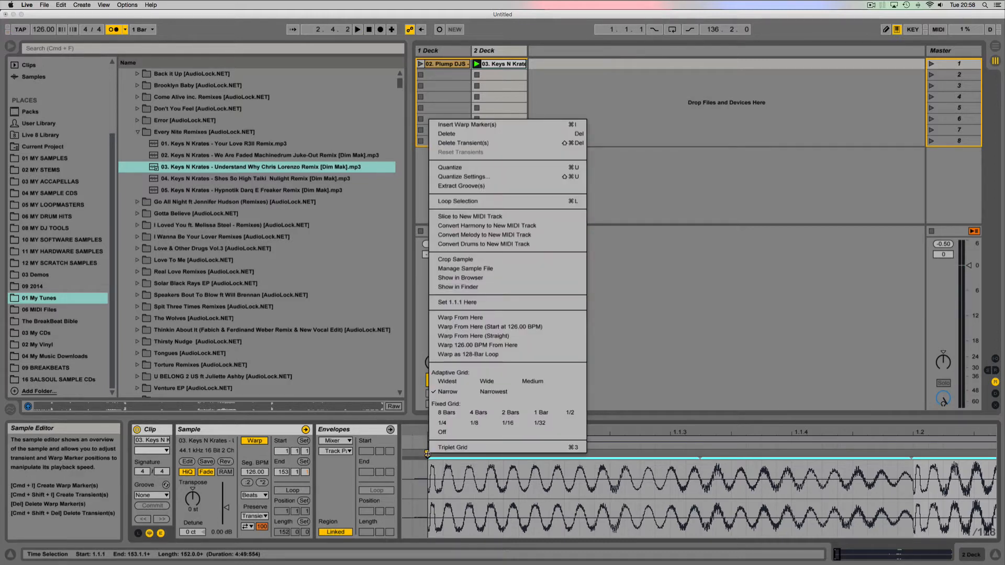
{"action": "left_click", "coordinate": [465, 330]}
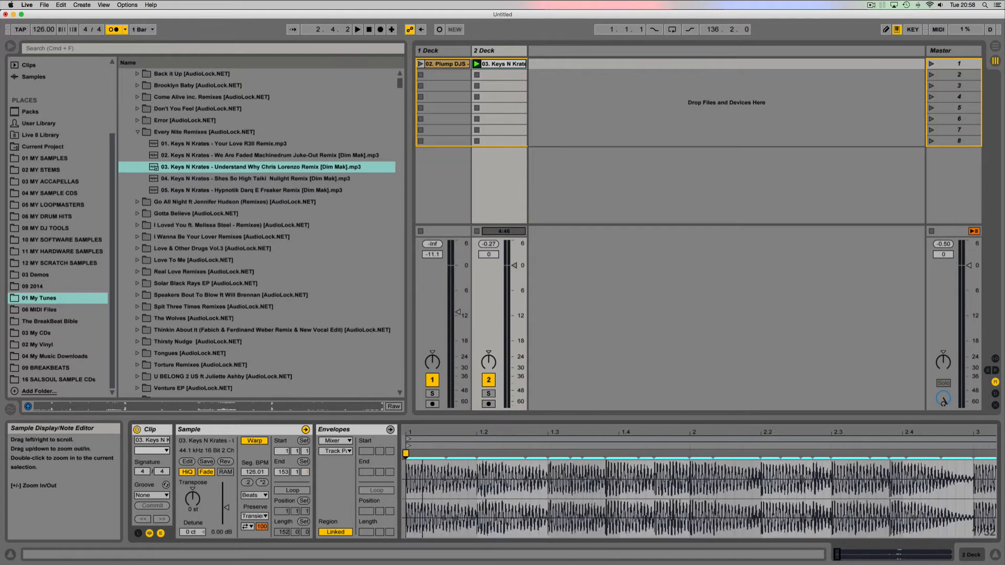
- Add a warp marker on the beat just after bar 145 of the Keys N Krates clip and align it to 145.1.1
{"action": "left_click_drag", "start_coordinate": [460, 432], "coordinate": [461, 335]}
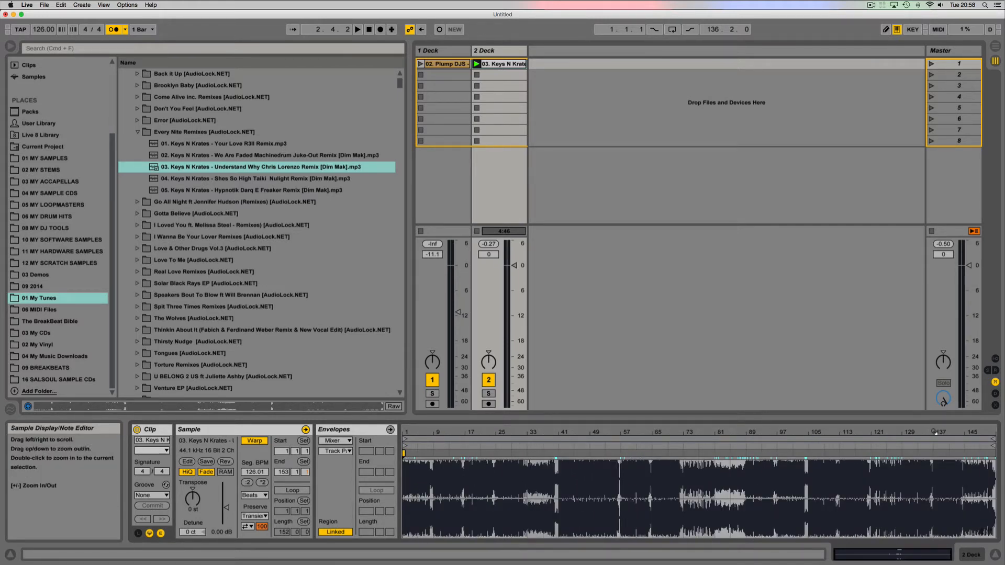
{"action": "left_click_drag", "start_coordinate": [964, 433], "coordinate": [961, 503]}
{"action": "left_click_drag", "start_coordinate": [947, 433], "coordinate": [946, 524]}
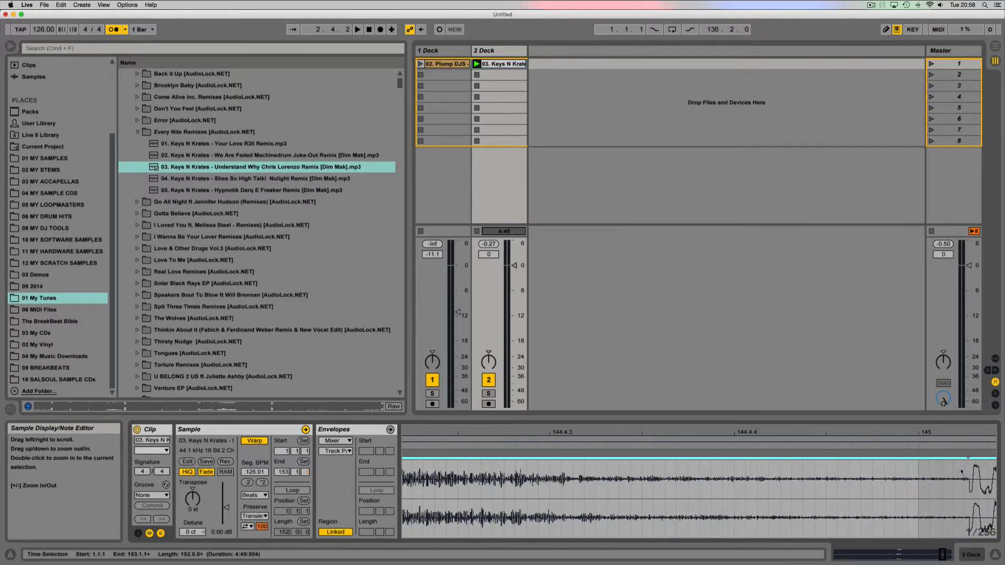
{"action": "double_click", "coordinate": [967, 455]}
{"action": "mouse_move", "coordinate": [968, 456]}
{"action": "left_mouse_down"}
{"action": "mouse_move", "coordinate": [915, 456]}
{"action": "mouse_move", "coordinate": [919, 319]}
{"action": "left_mouse_up"}
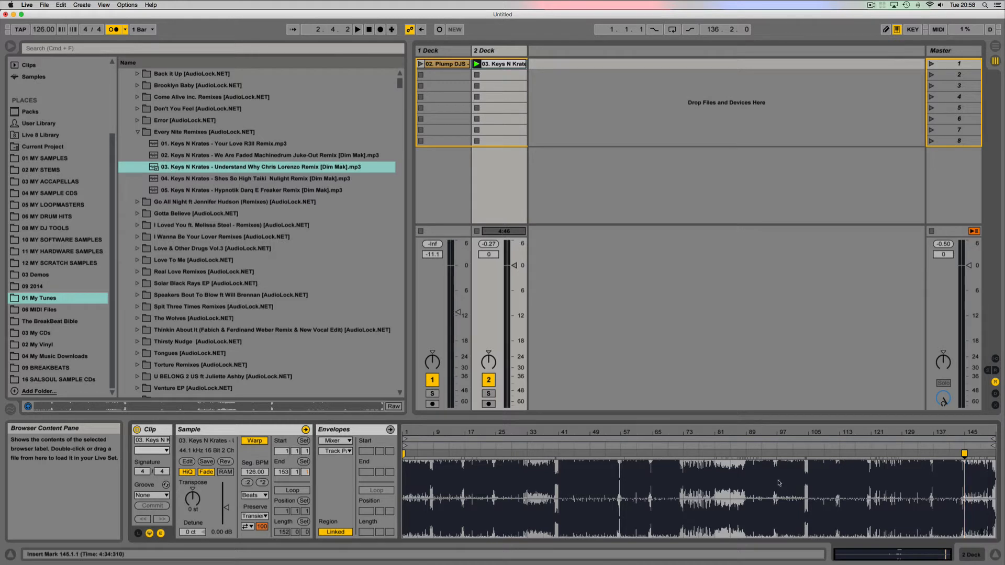
- Set the Keys N Krates clip's warp mode to Complex Pro and audition it from around bar 37 and near its end
{"action": "left_click", "coordinate": [254, 495]}
{"action": "left_click", "coordinate": [254, 551]}
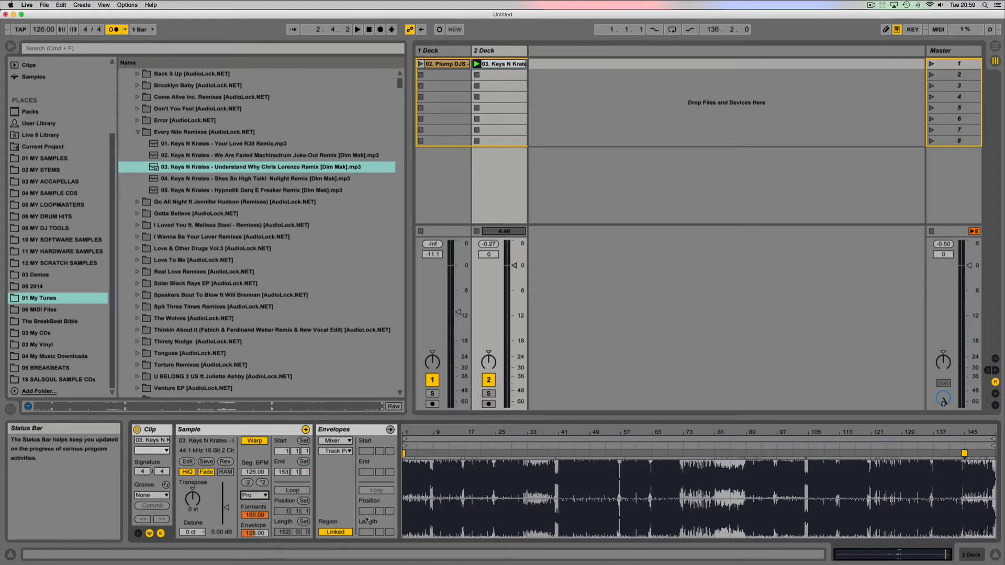
{"action": "left_click", "coordinate": [535, 446]}
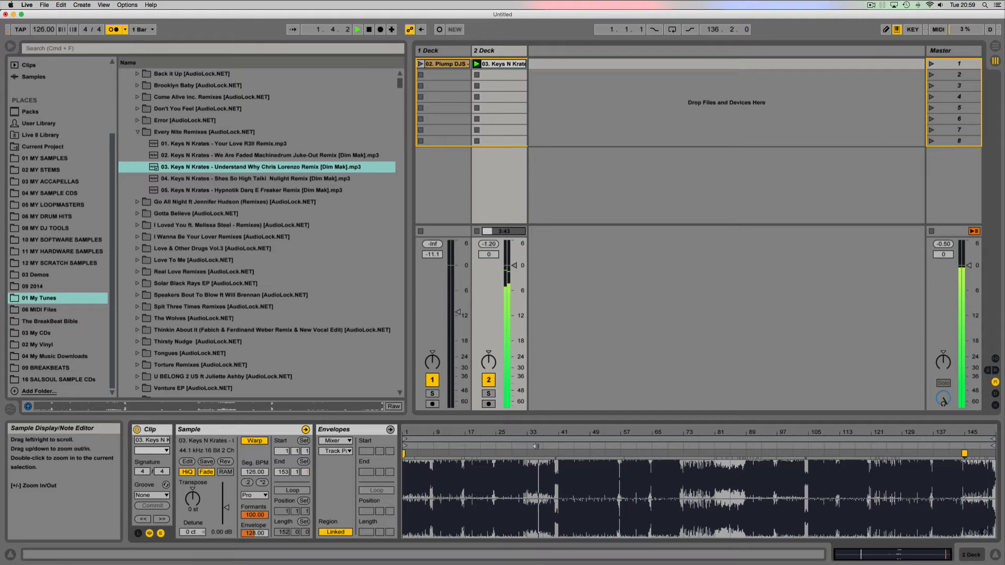
{"action": "left_click", "coordinate": [940, 443]}
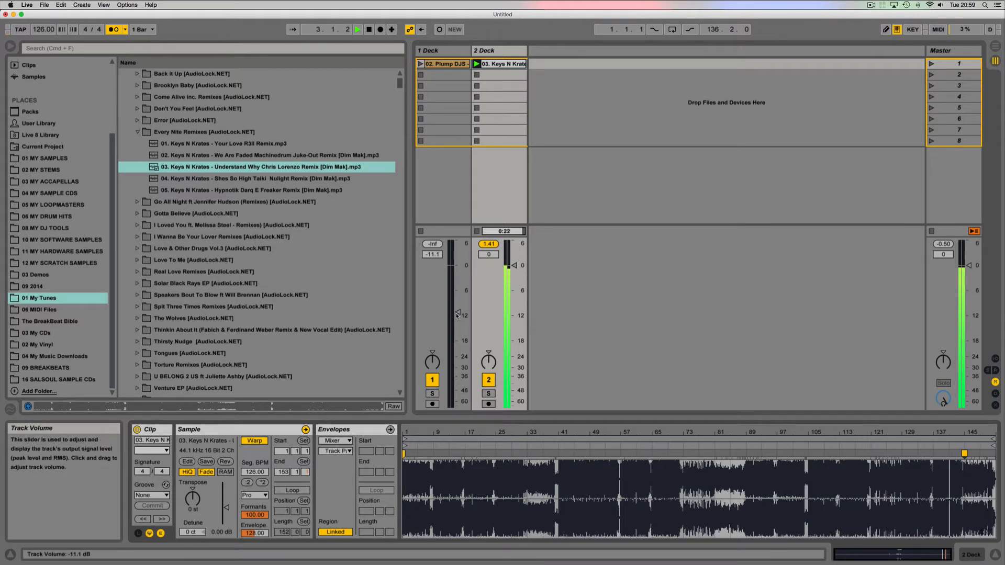
- Mix into the Plump DJs clip by raising 1 Deck to 0.3 dB, launching the clip and fading 2 Deck to -inf dB
{"action": "left_click_drag", "start_coordinate": [458, 312], "coordinate": [457, 273]}
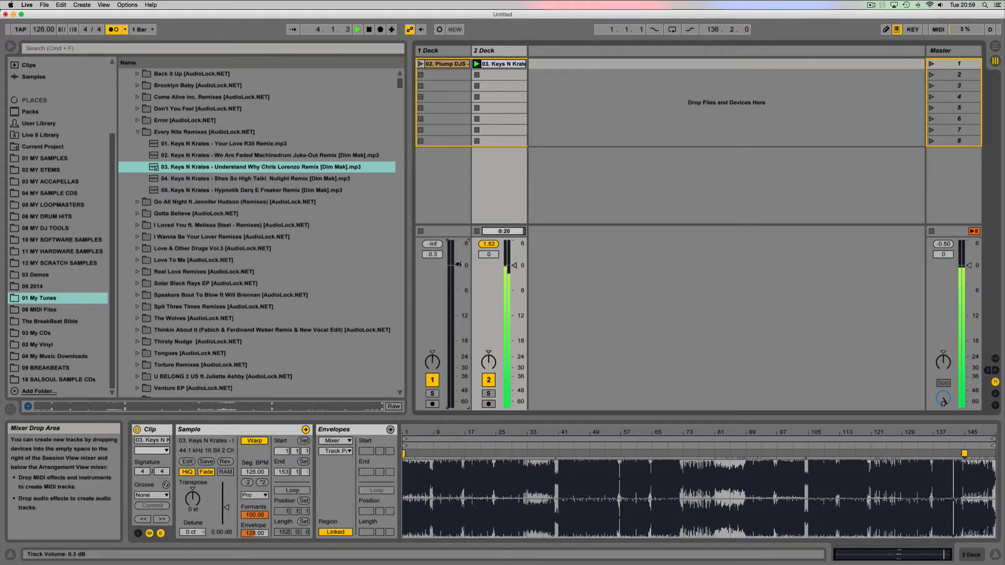
{"action": "left_click", "coordinate": [420, 63]}
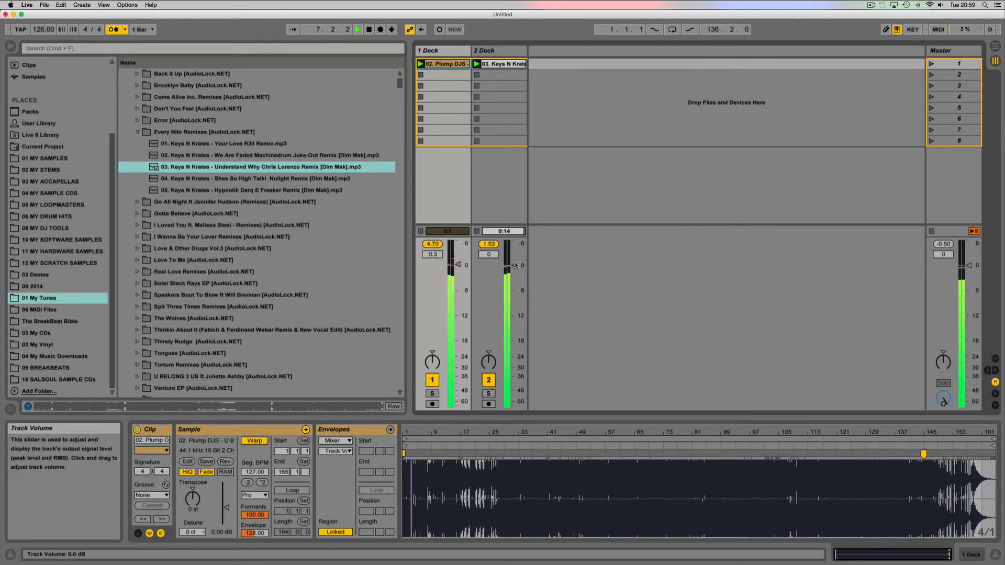
{"action": "left_click_drag", "start_coordinate": [515, 265], "coordinate": [516, 411]}
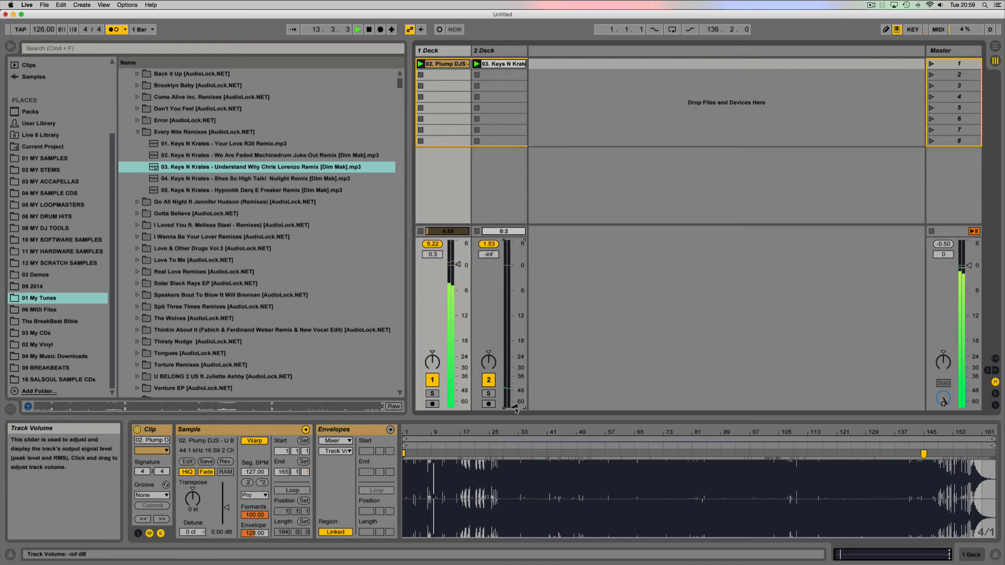
{"action": "key", "text": "space"}
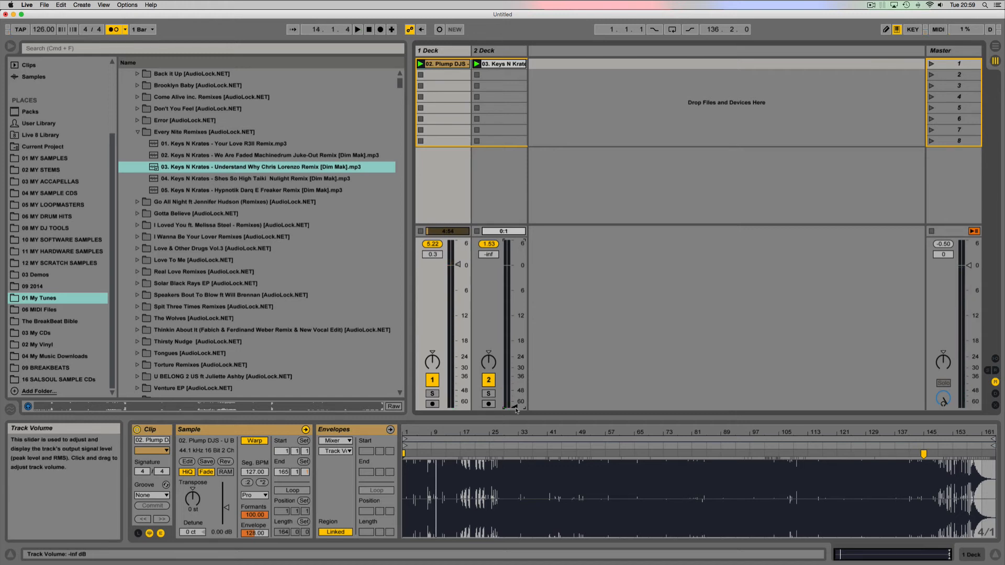